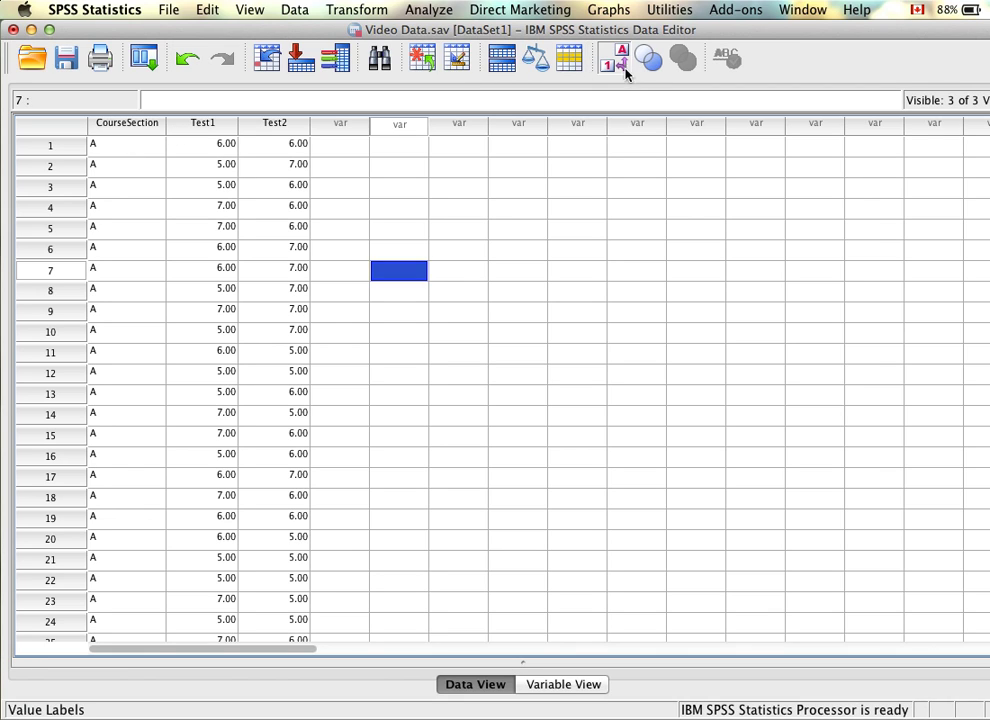
Step: Display the numeric codes instead of value labels for CourseSection and look through the data rows
click(609, 73)
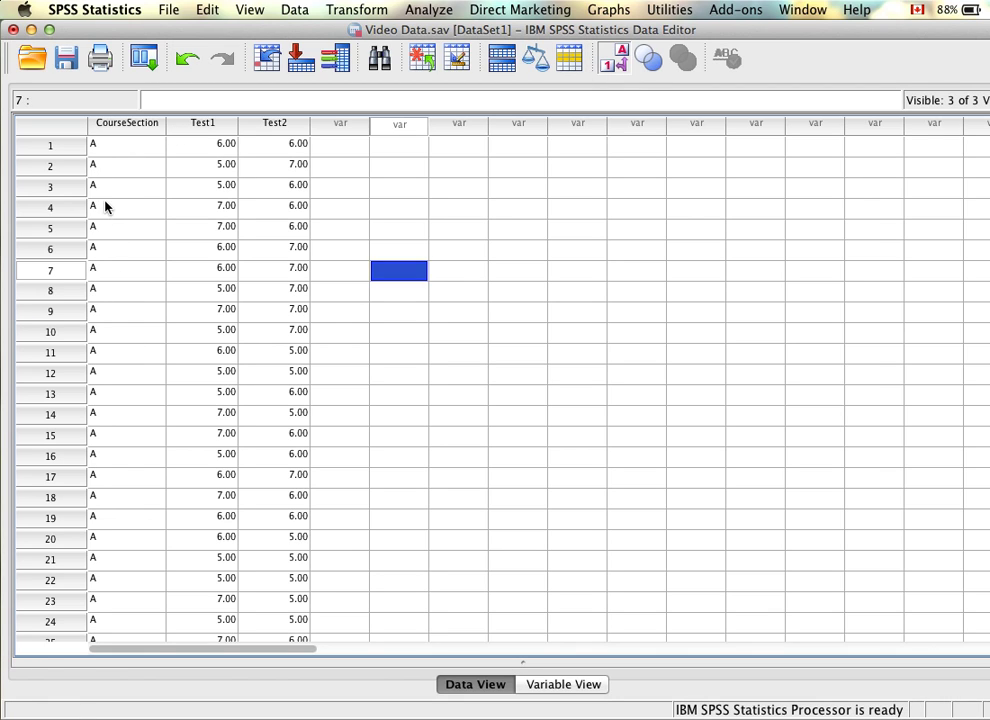
click(613, 58)
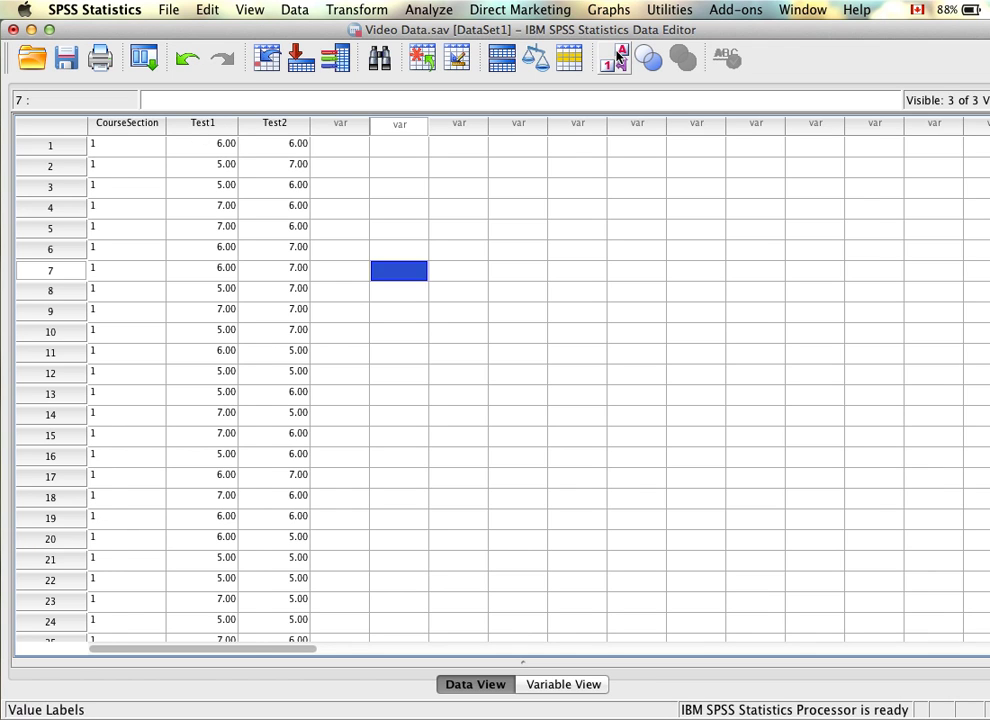
scroll(97, 250, down, 20)
scroll(97, 250, up, 20)
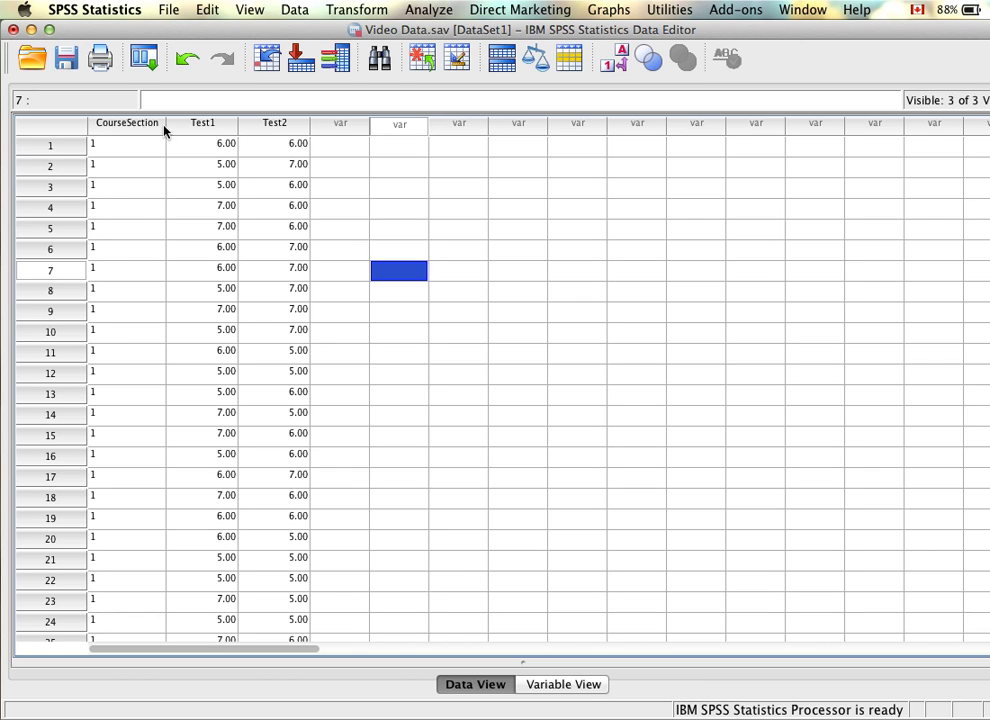
Step: Set up a One-Way ANOVA with CourseSection as the factor and Test1 as the dependent variable
click(429, 10)
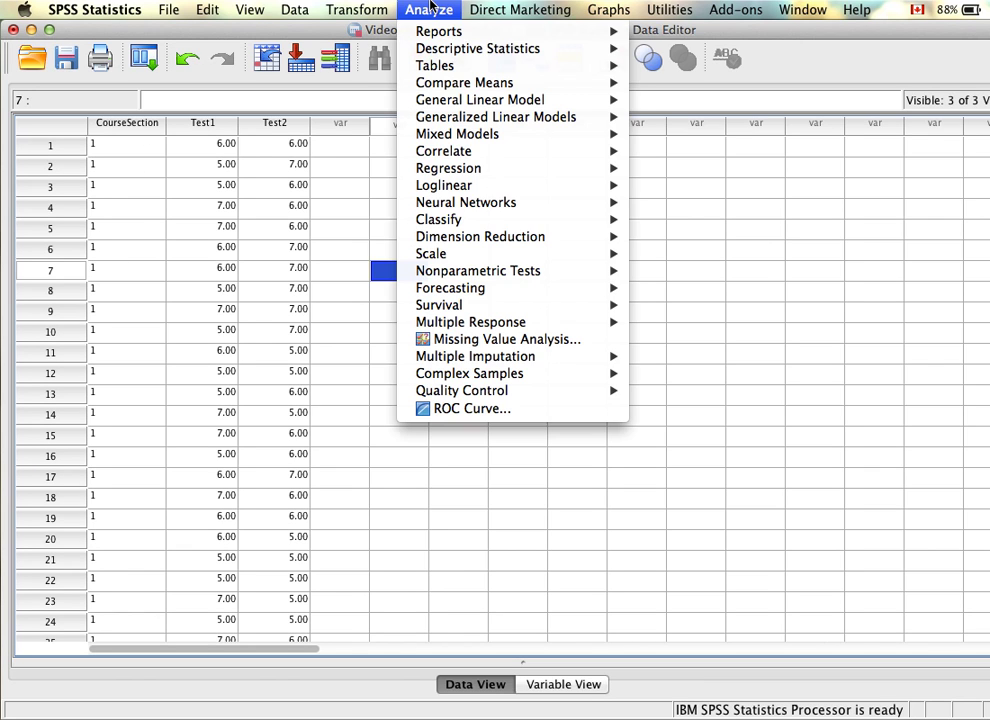
mouse_move(520, 83)
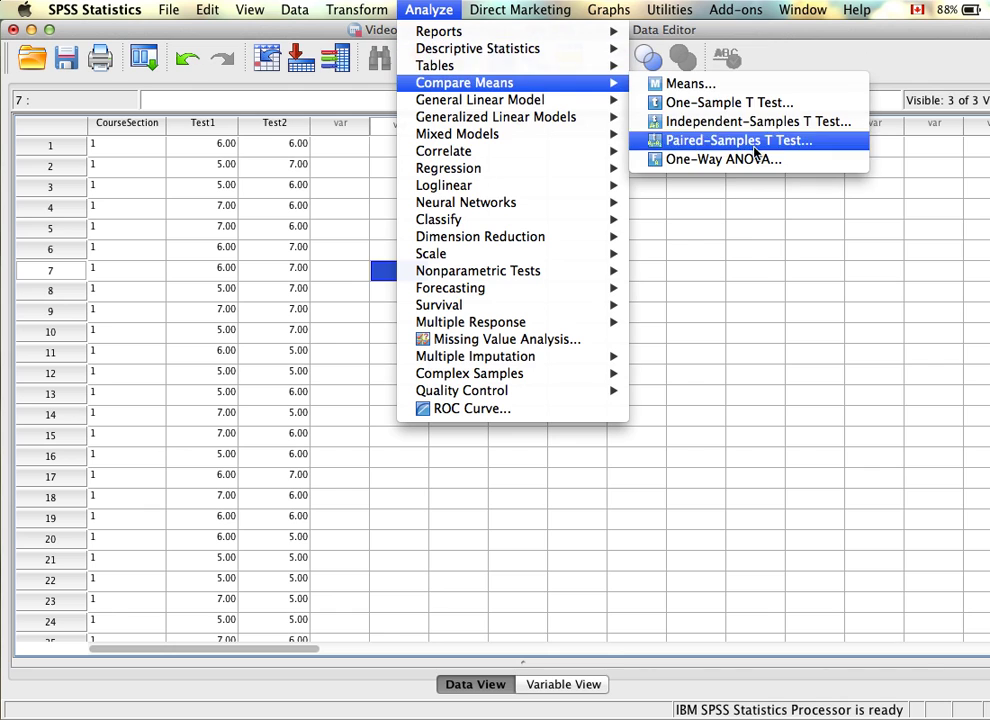
click(744, 170)
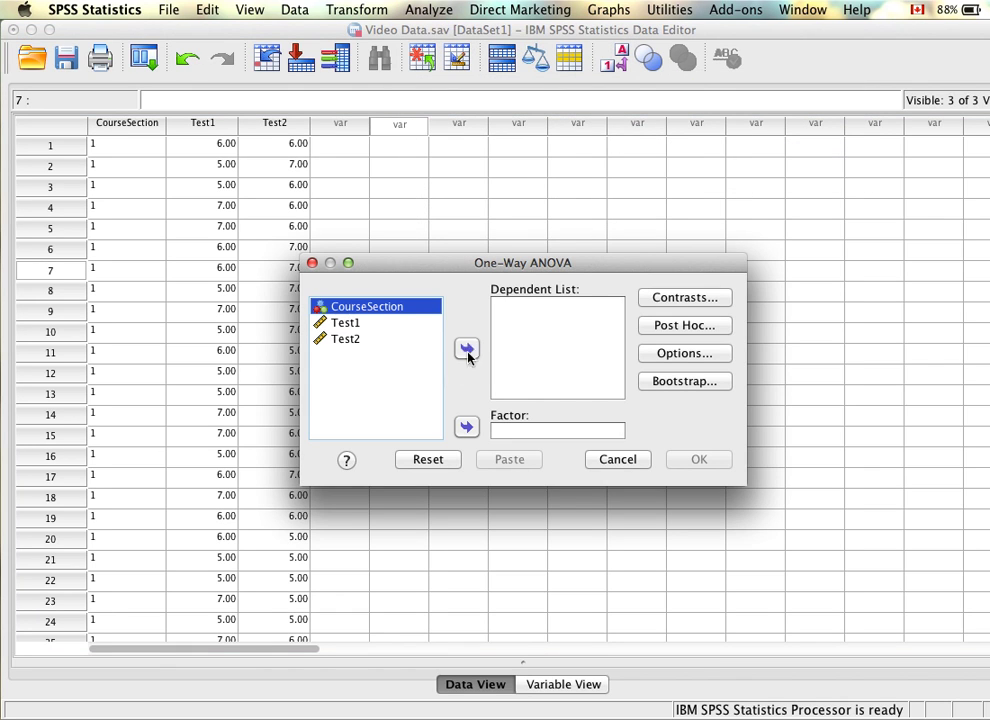
click(466, 429)
click(378, 311)
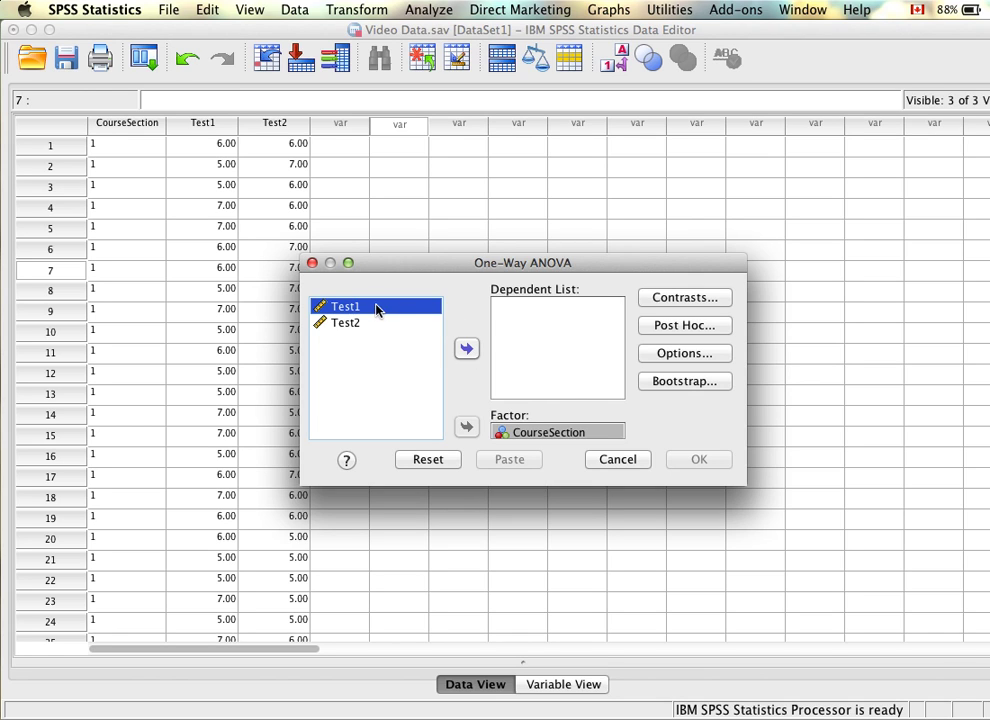
click(466, 349)
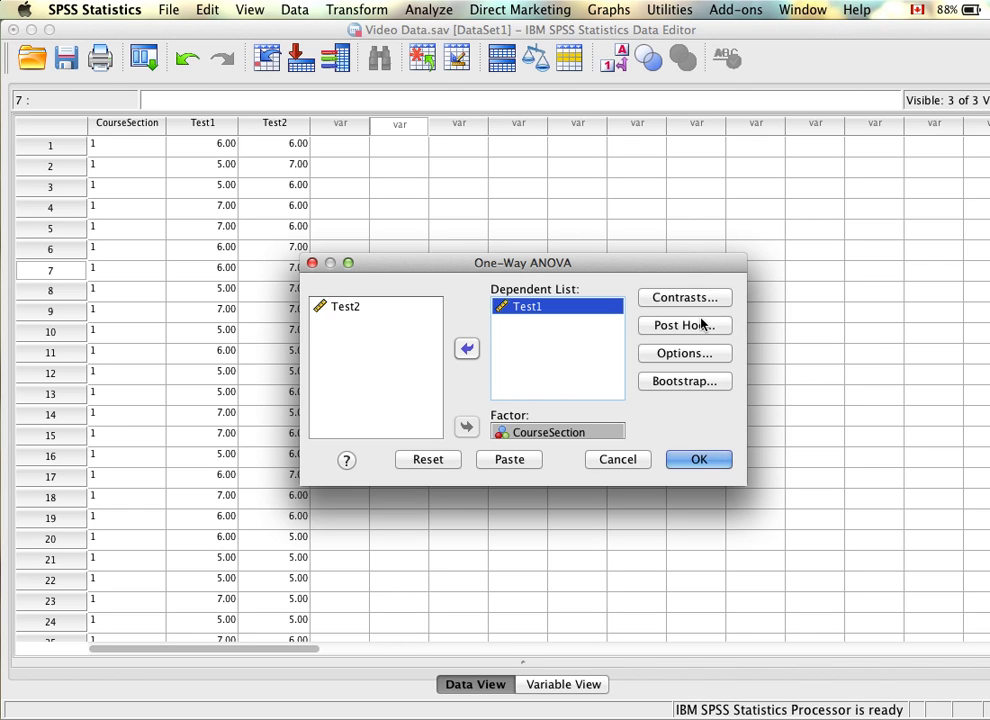
Step: Include Descriptive statistics and the Homogeneity of variance test in the One-Way ANOVA, and run the analysis
click(716, 353)
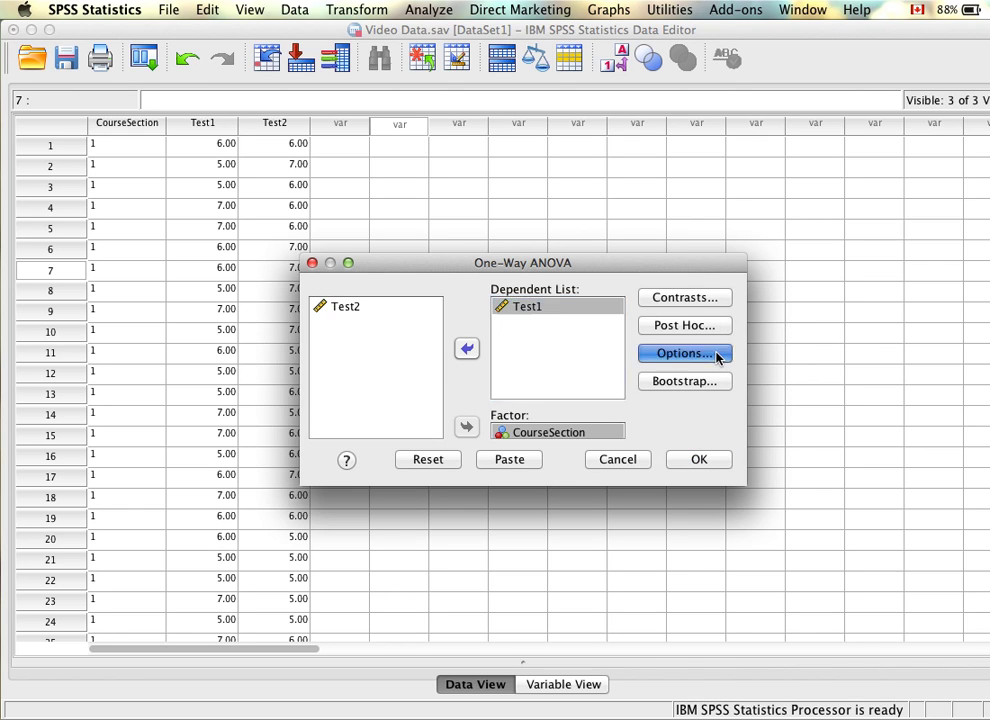
click(403, 270)
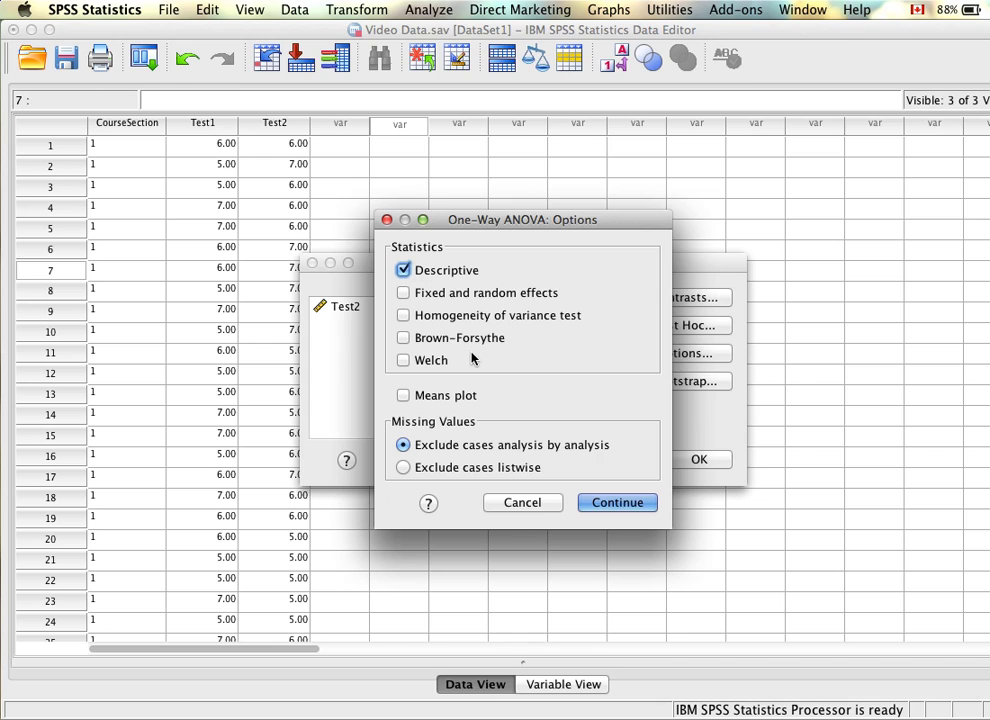
click(403, 315)
click(624, 505)
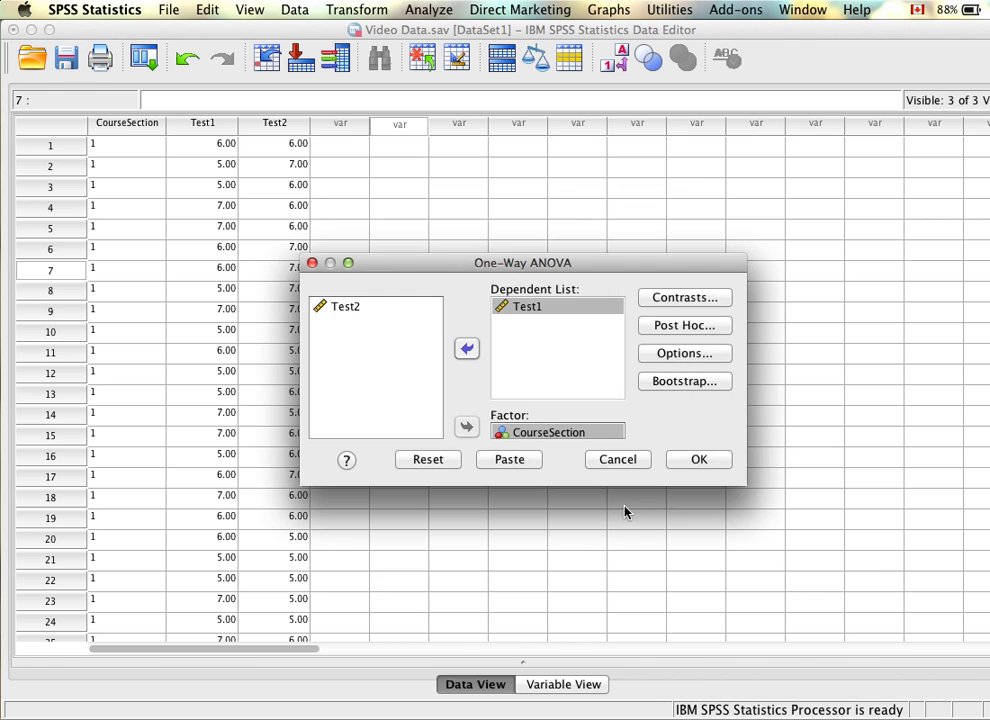
click(698, 457)
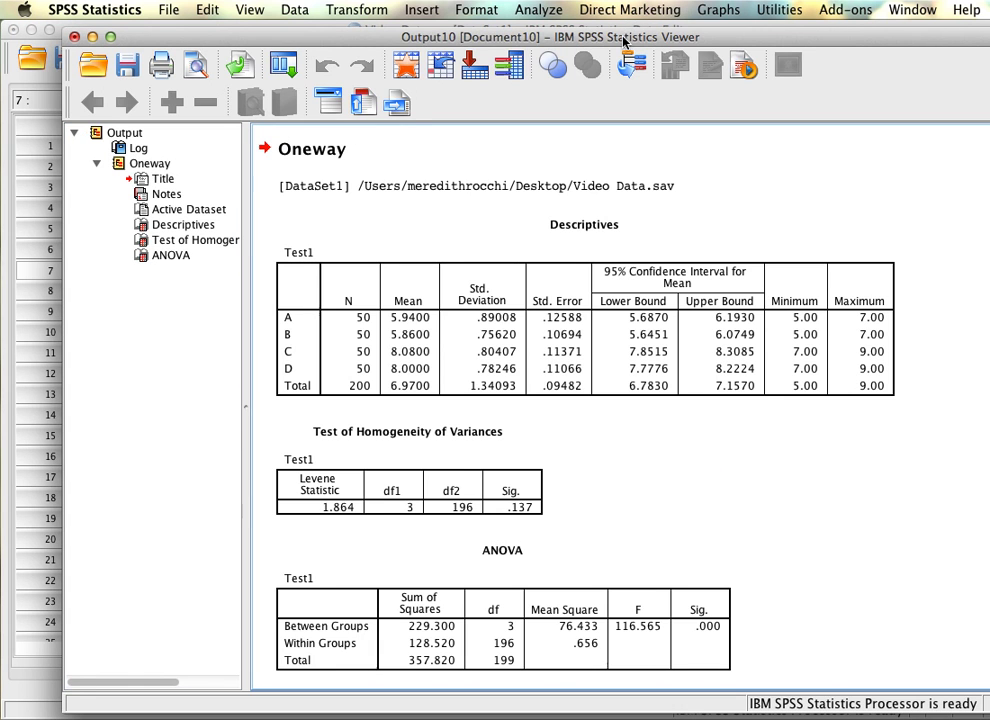
Step: Bring the output window fully into view and examine the group means in the Test1 Descriptives table
drag(617, 21, 555, 28)
click(590, 295)
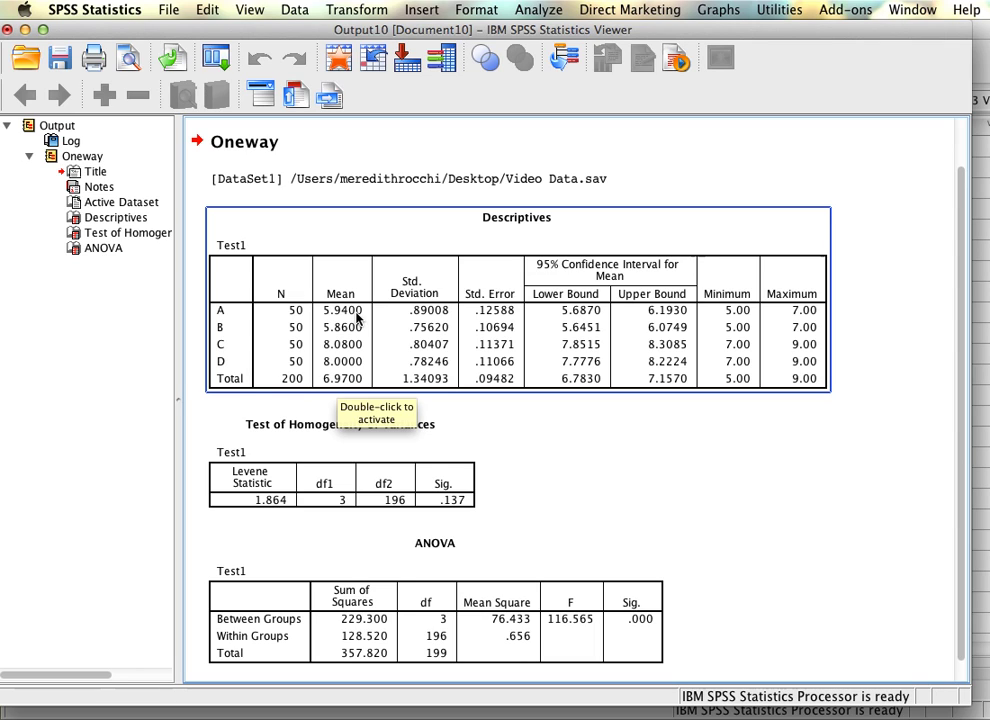
click(555, 472)
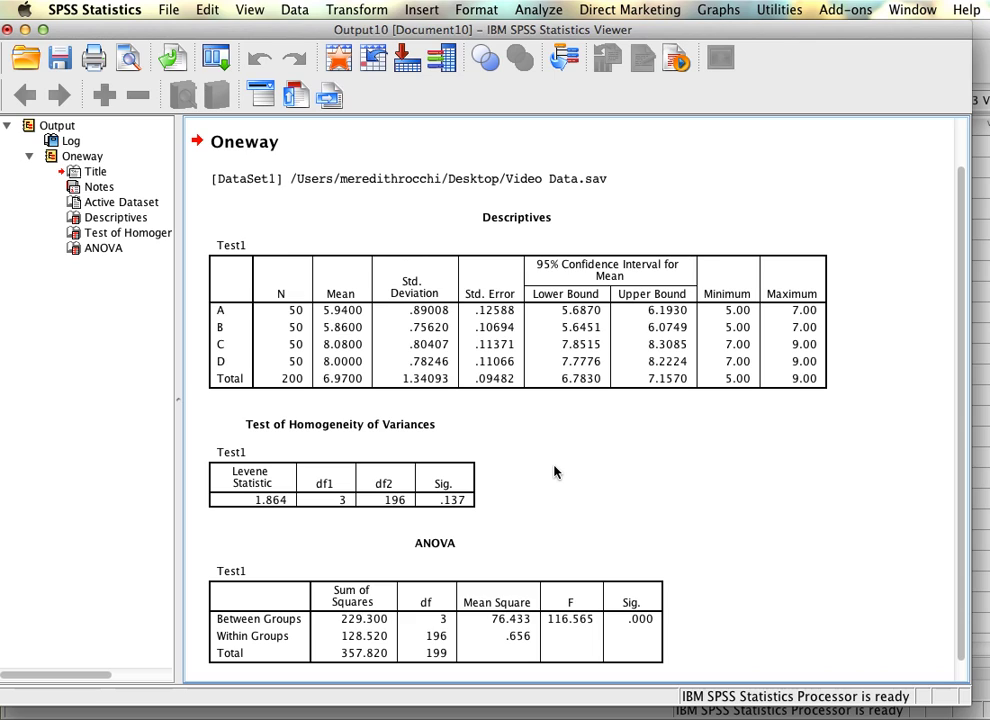
click(797, 292)
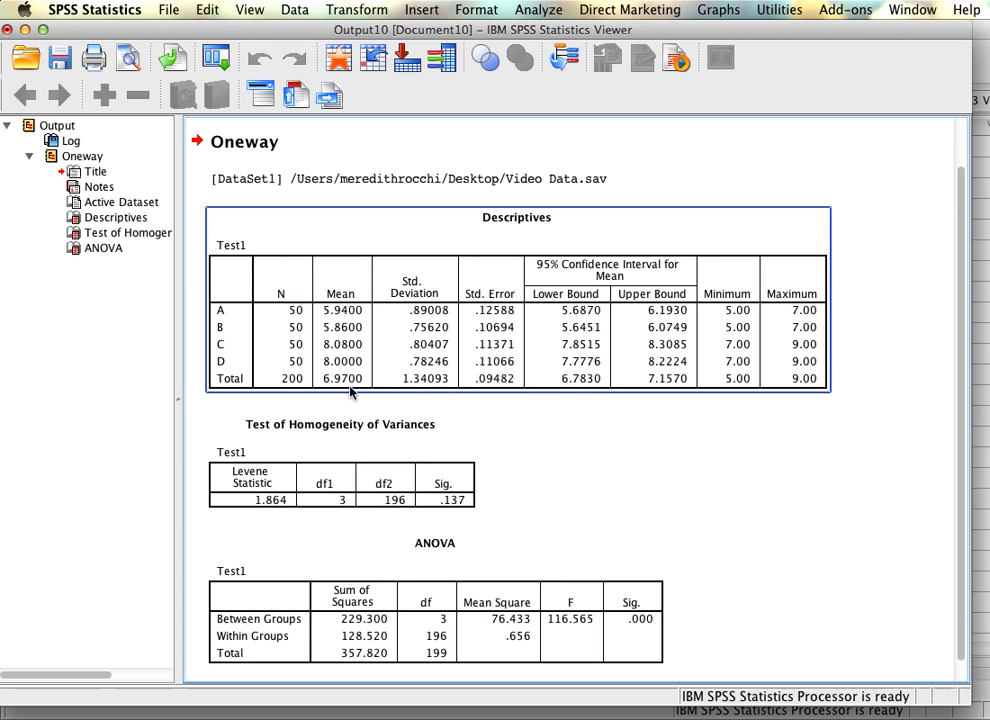
click(869, 452)
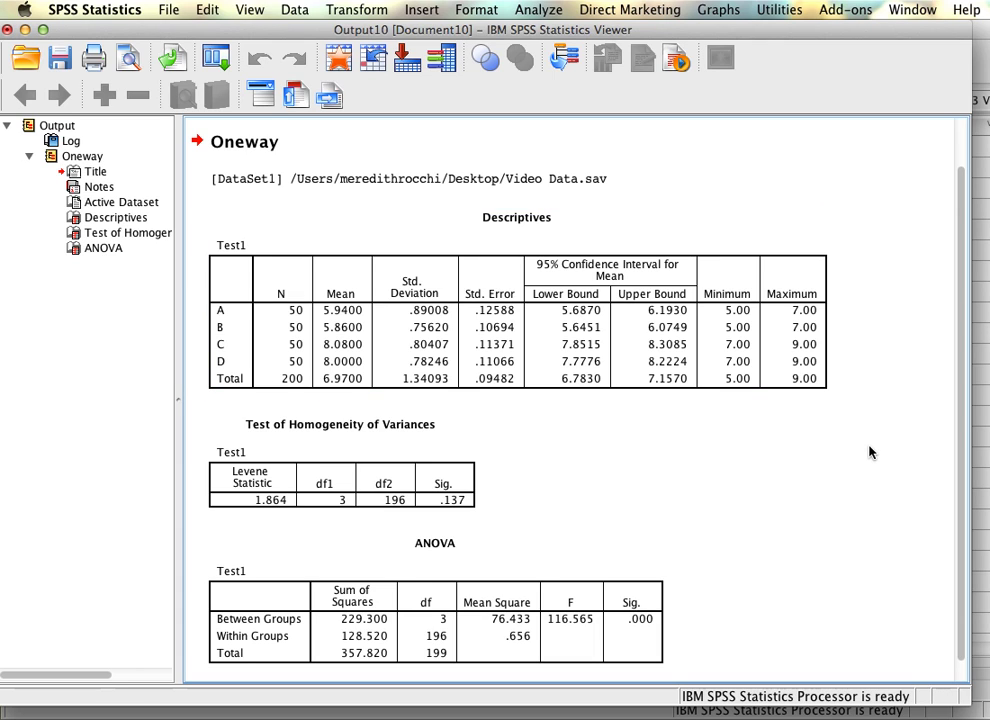
Step: Examine the Levene statistic, degrees of freedom and significance in the Test of Homogeneity of Variances table
scroll(869, 452, down, 2)
click(433, 413)
click(550, 457)
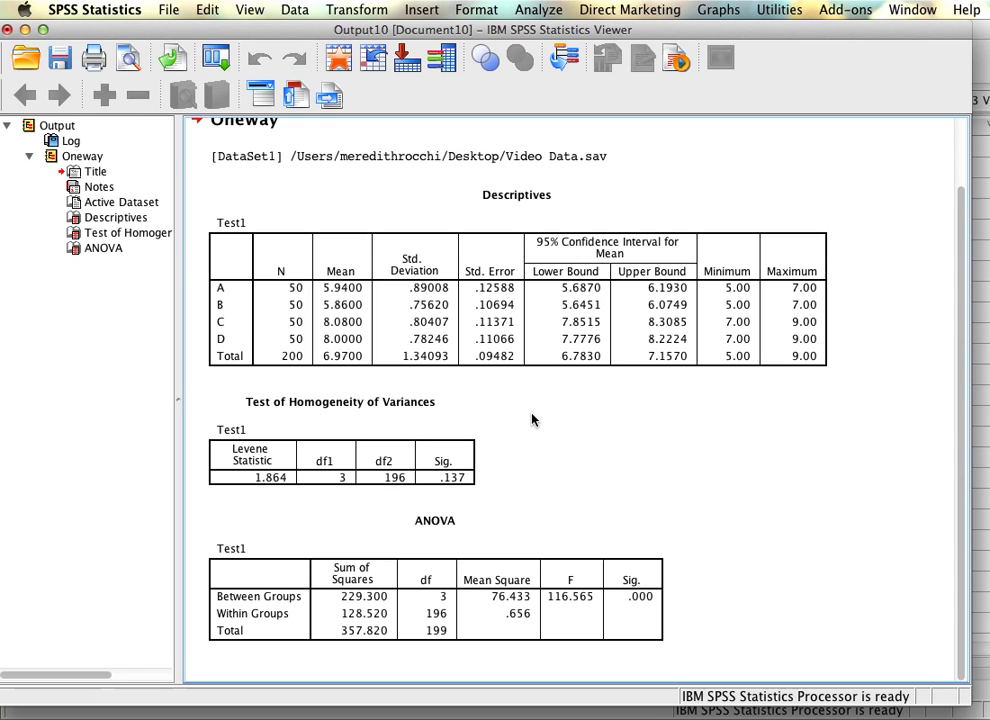
click(236, 466)
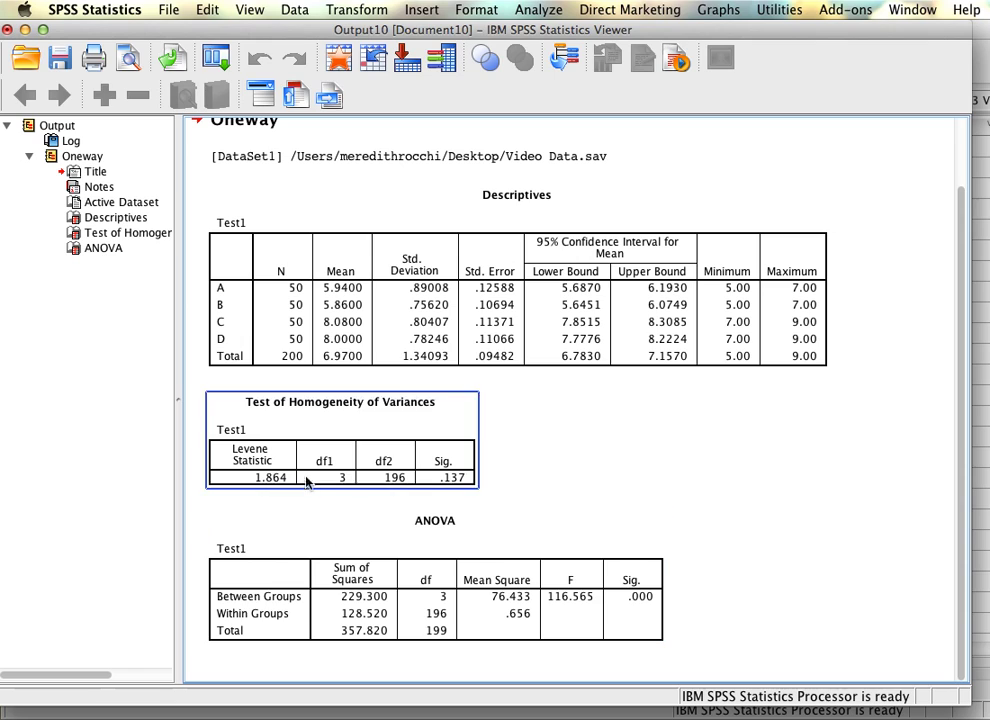
click(486, 479)
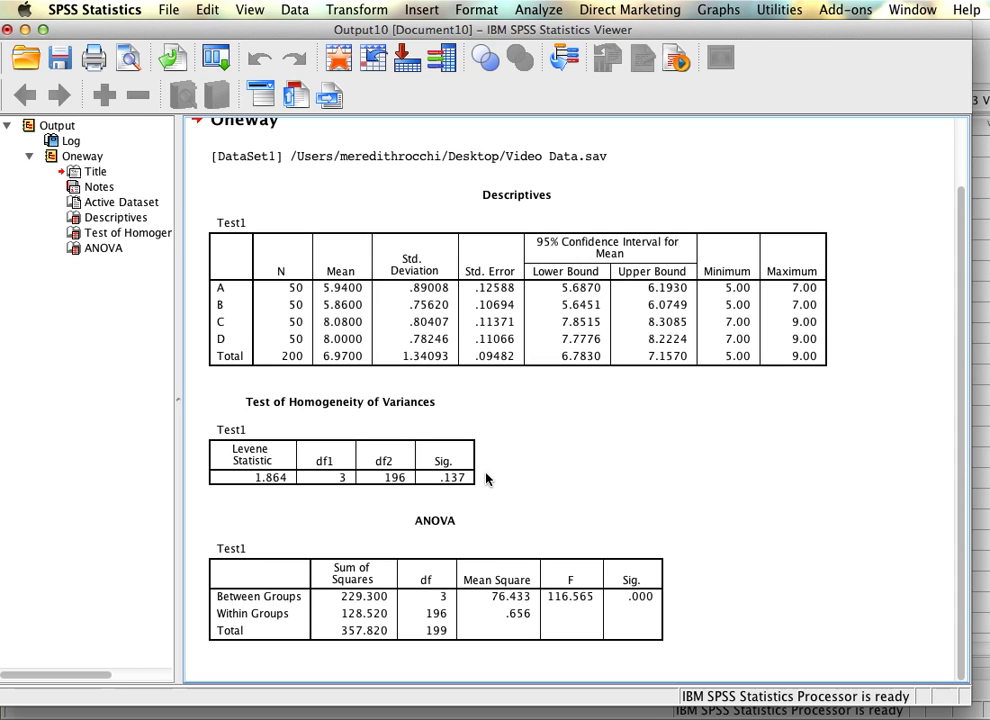
Step: Compare the course sections' standard deviations in the Descriptives table and check them against the homogeneity test's significance
click(440, 330)
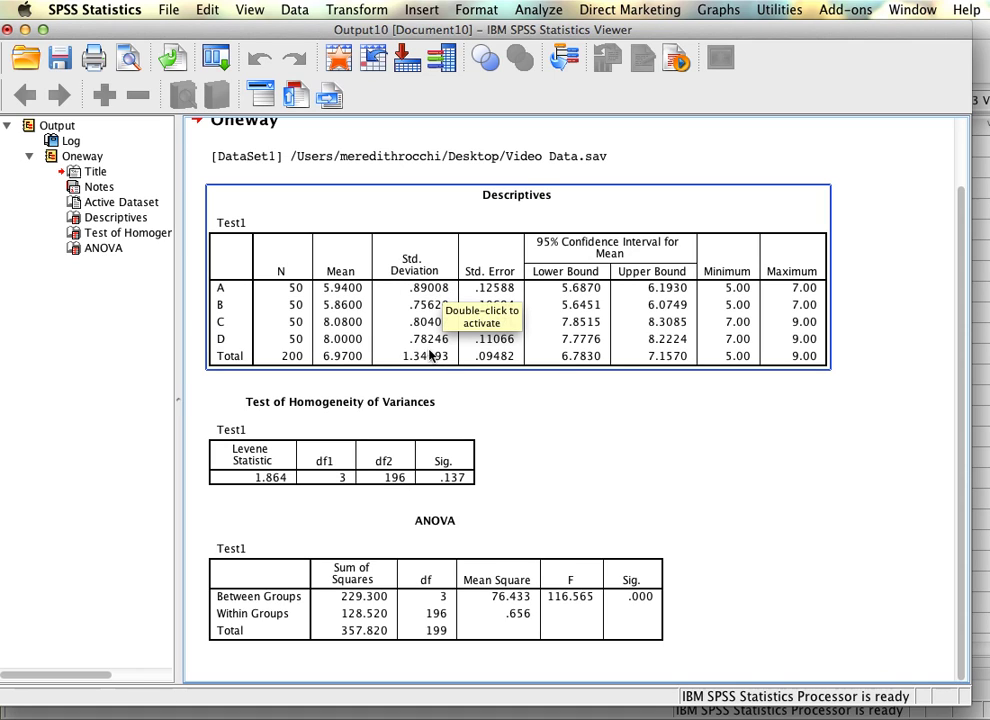
click(514, 423)
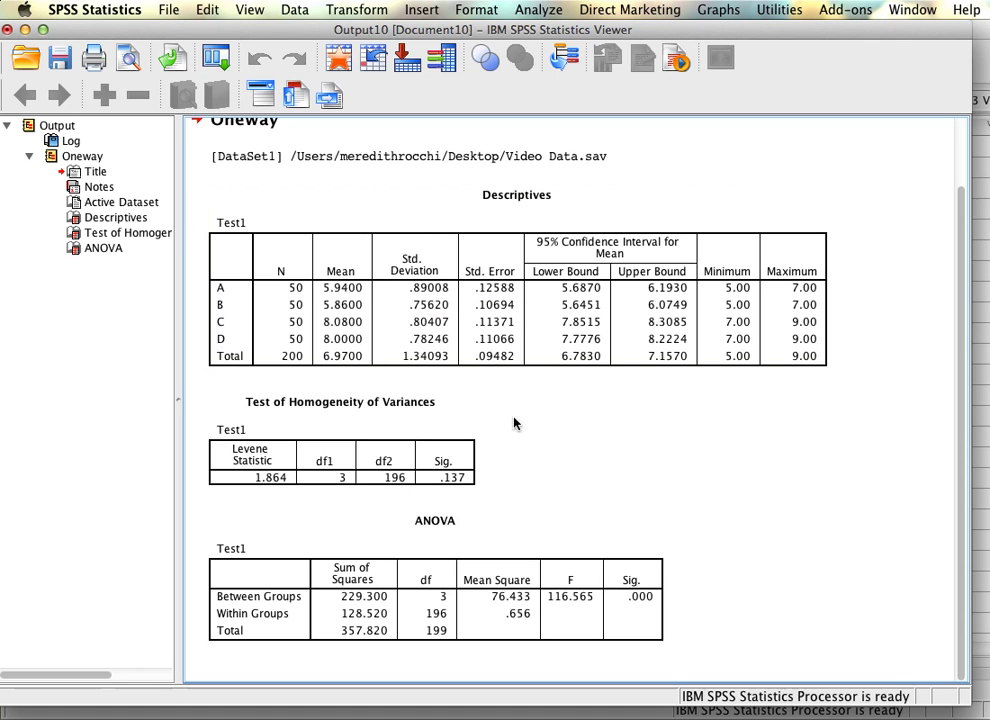
click(440, 357)
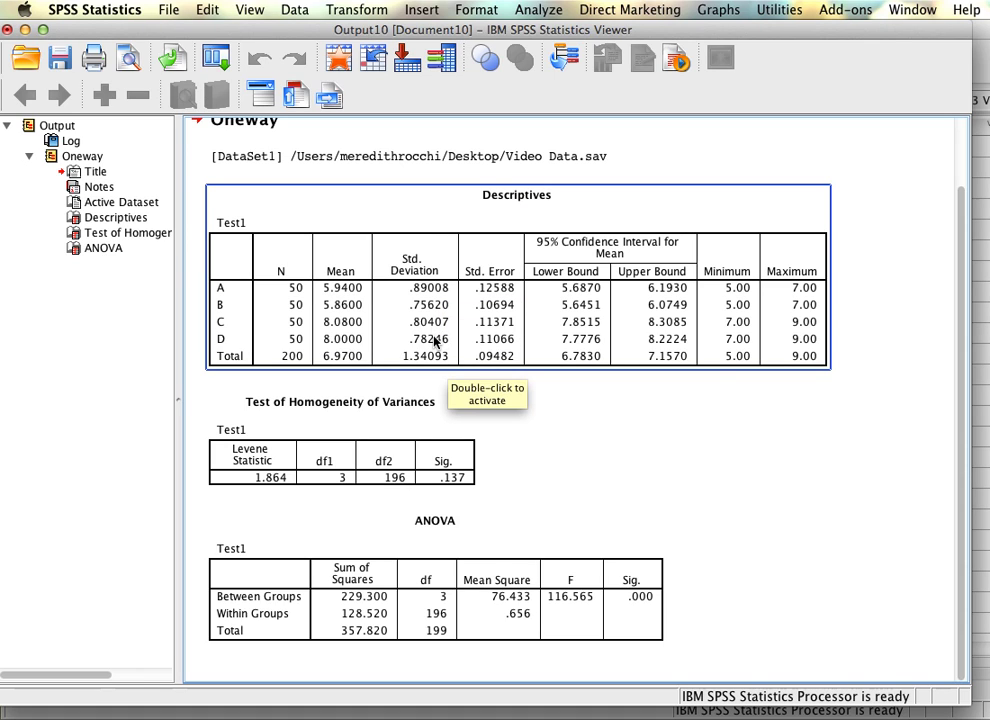
click(471, 376)
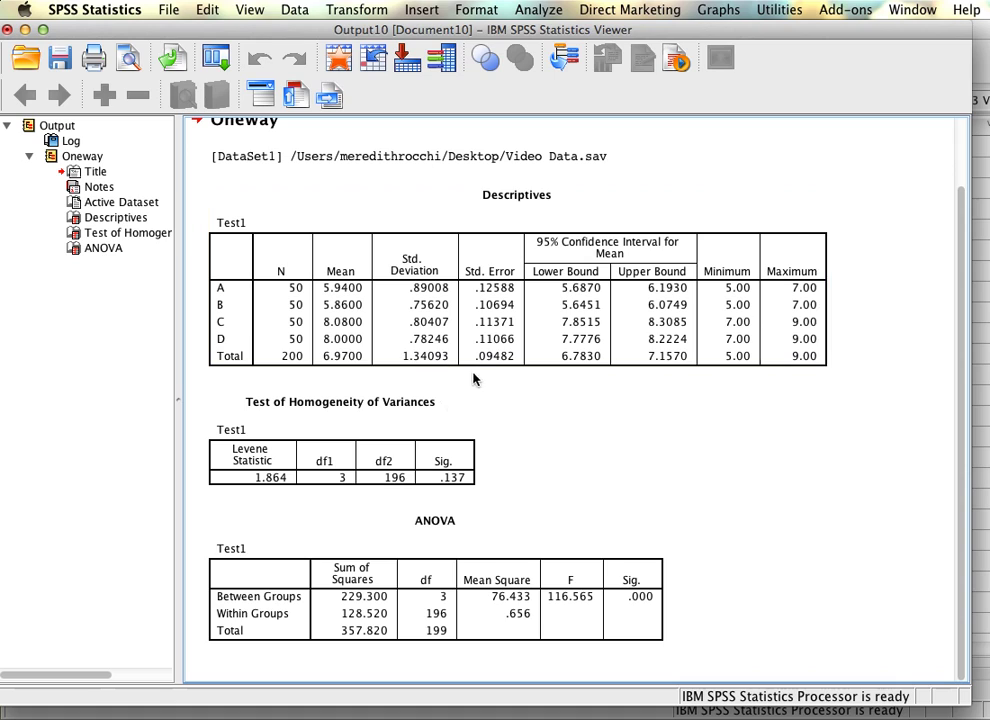
click(368, 357)
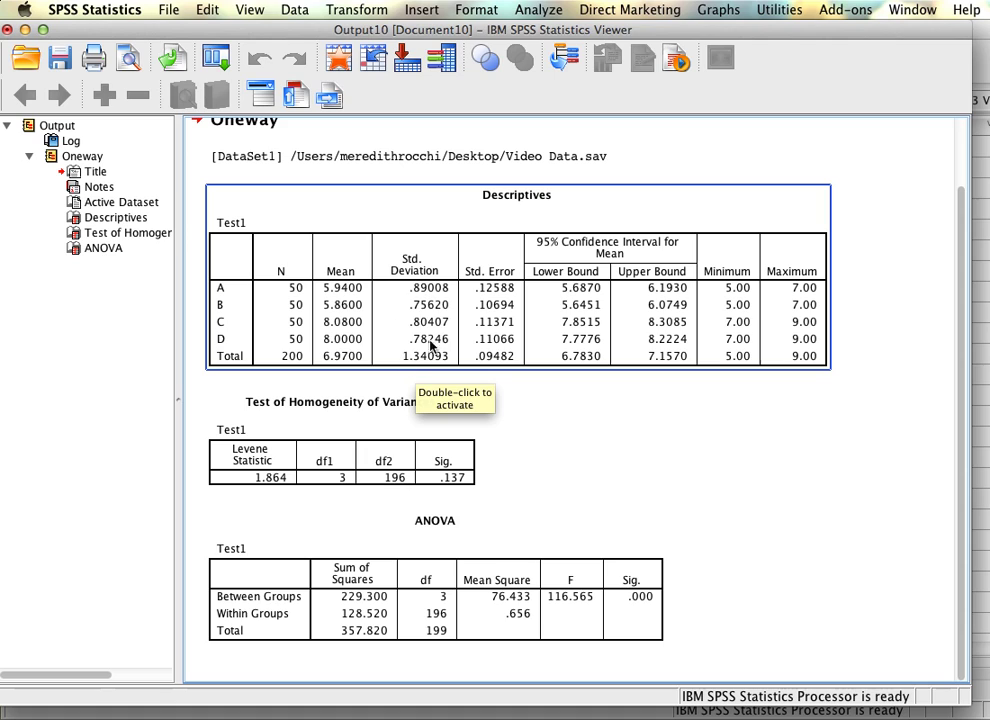
click(588, 455)
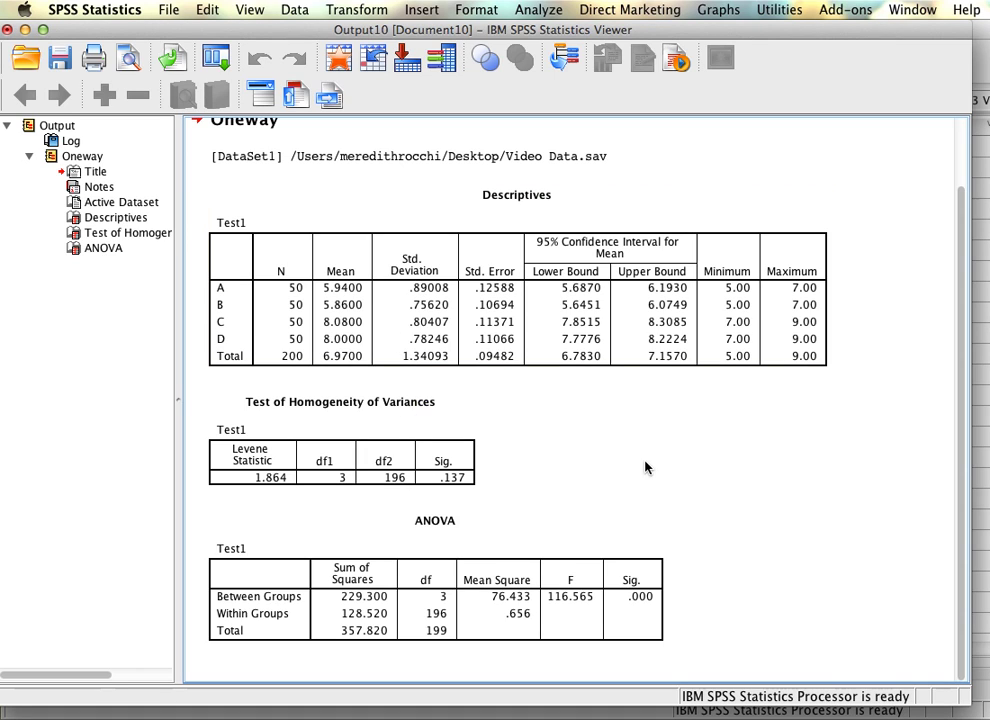
click(405, 466)
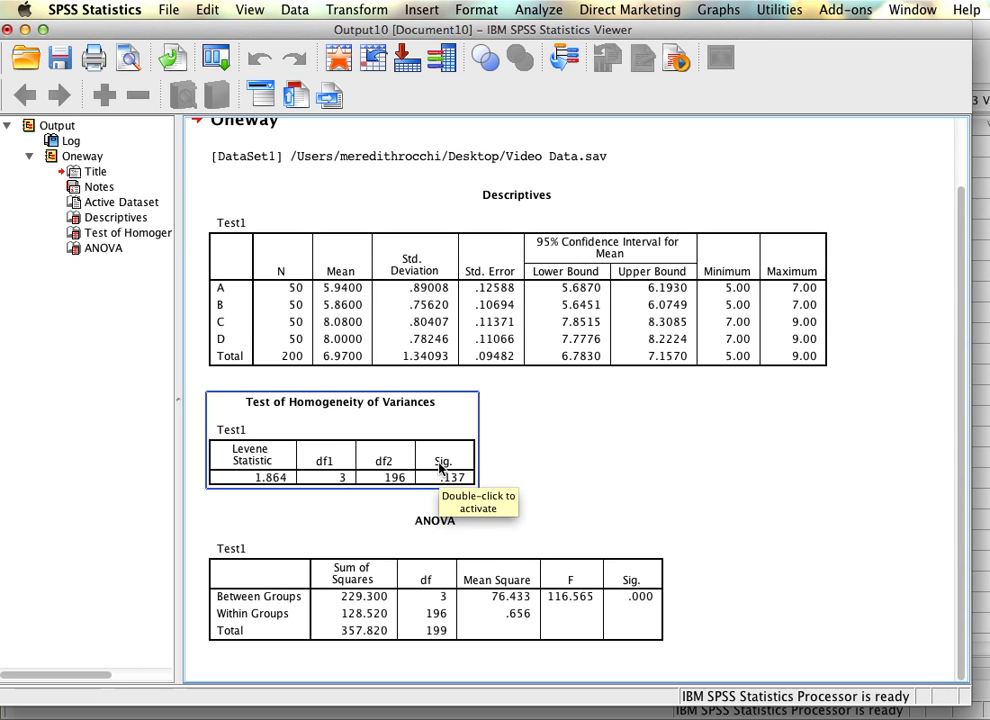
click(566, 411)
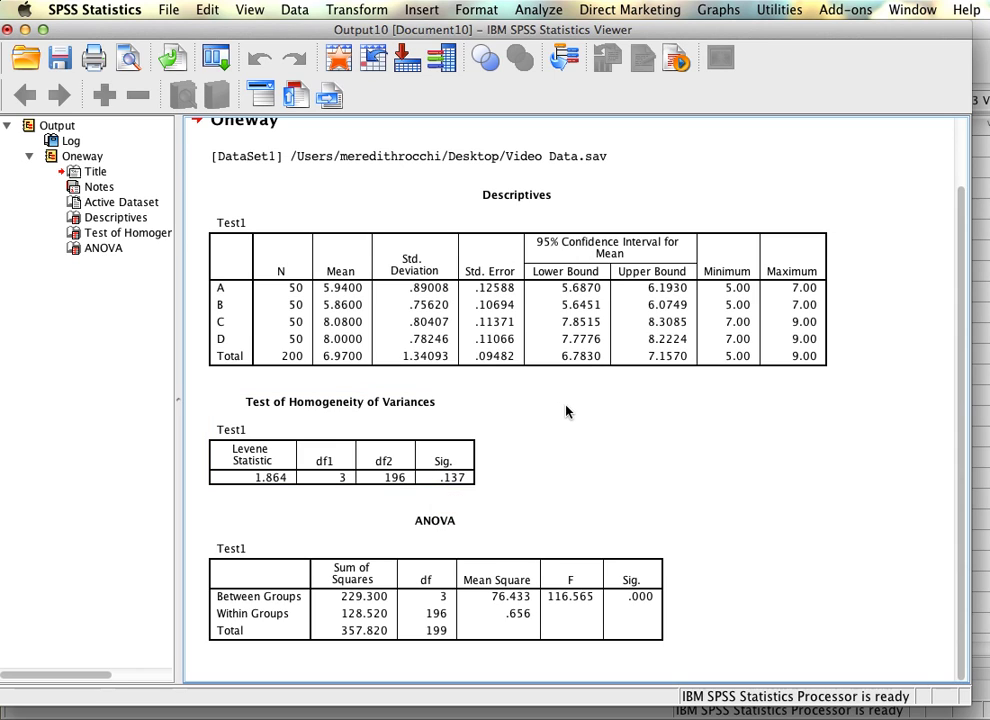
Step: Examine the degrees of freedom, mean squares, F value and significance in the ANOVA table
click(445, 578)
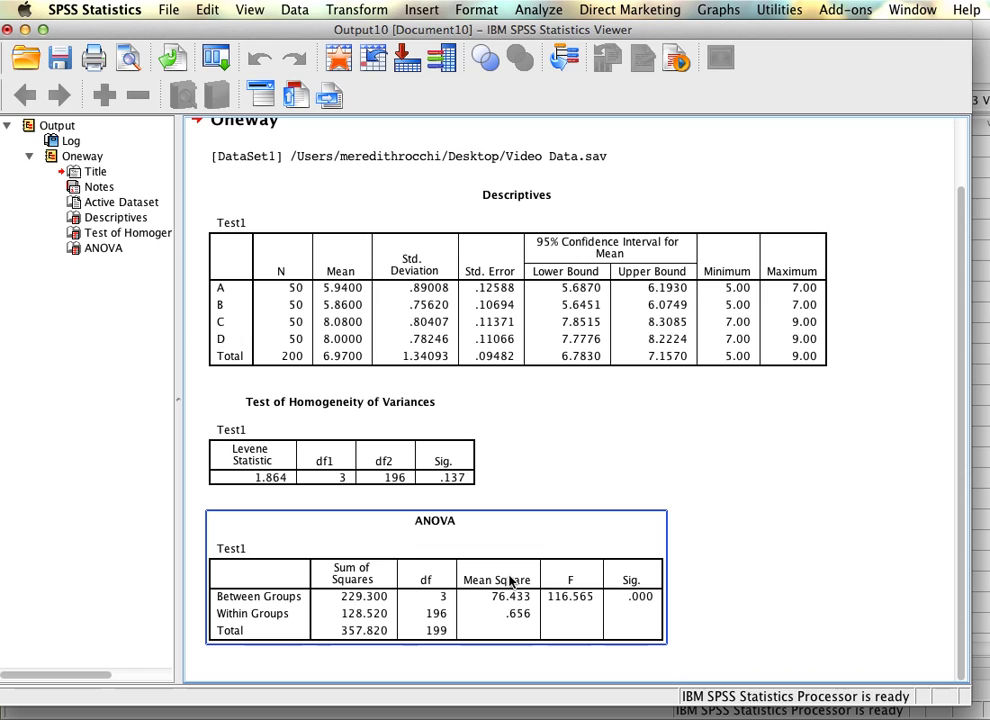
click(772, 615)
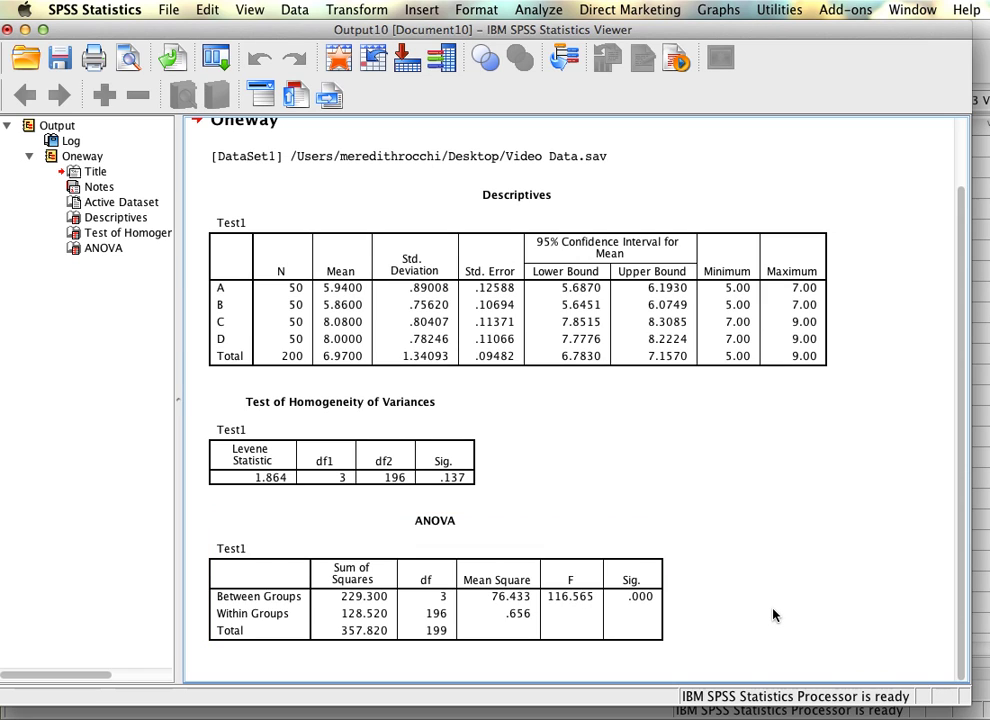
click(537, 612)
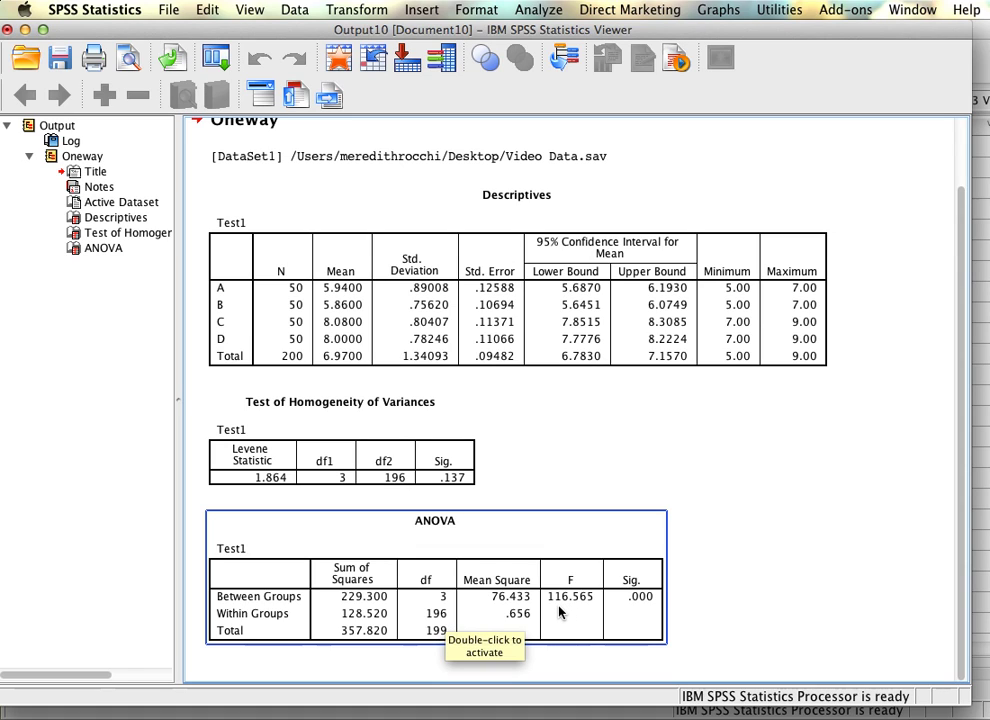
click(723, 650)
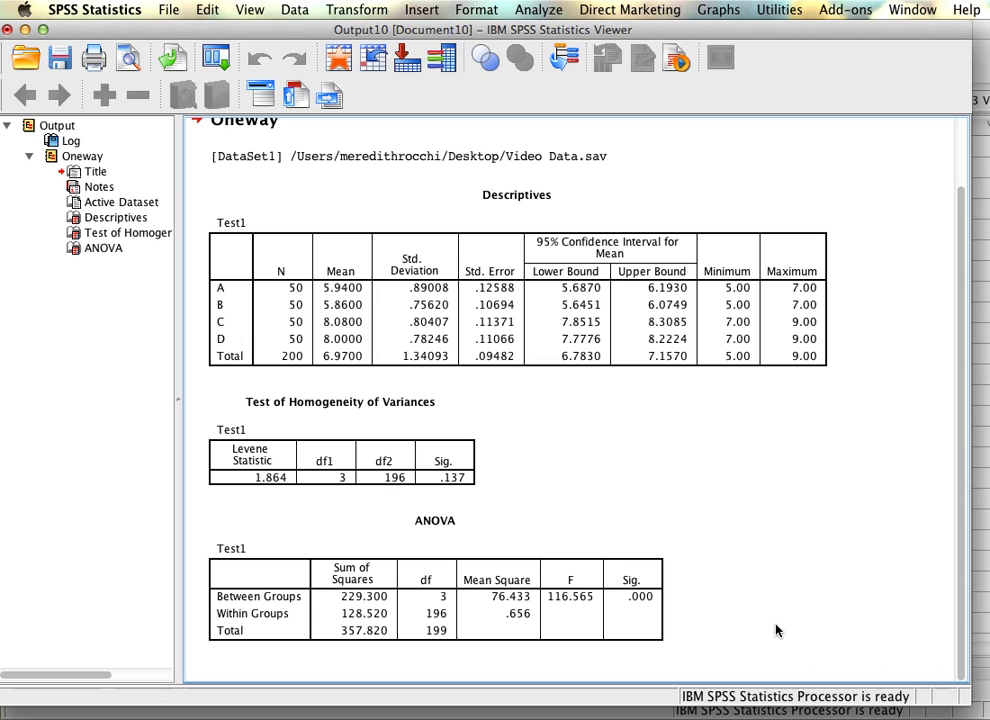
click(622, 612)
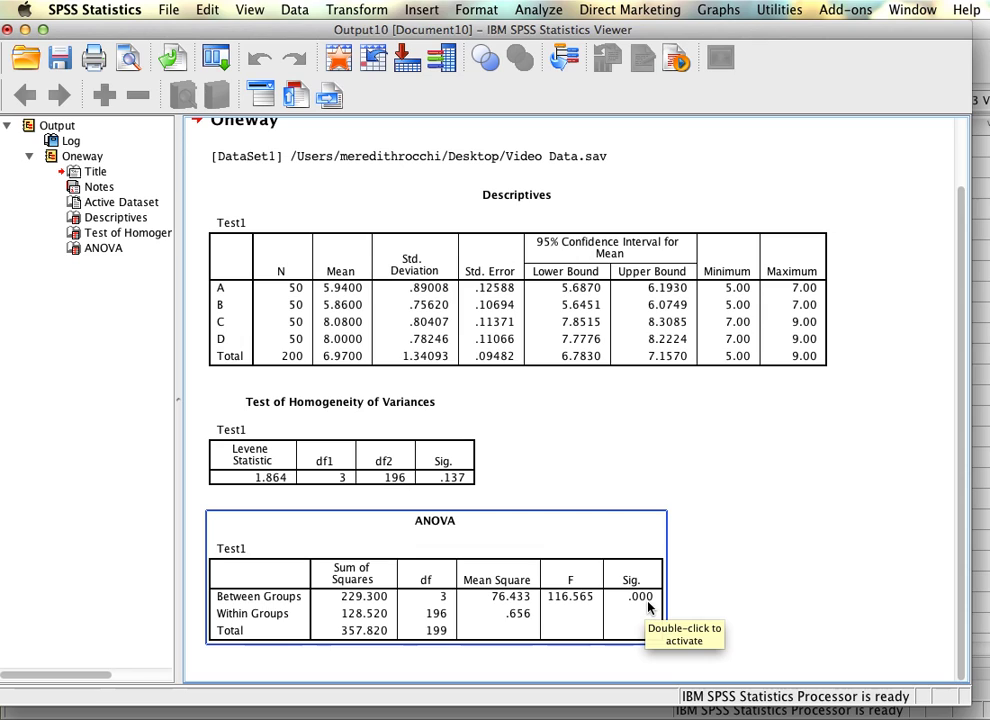
click(815, 614)
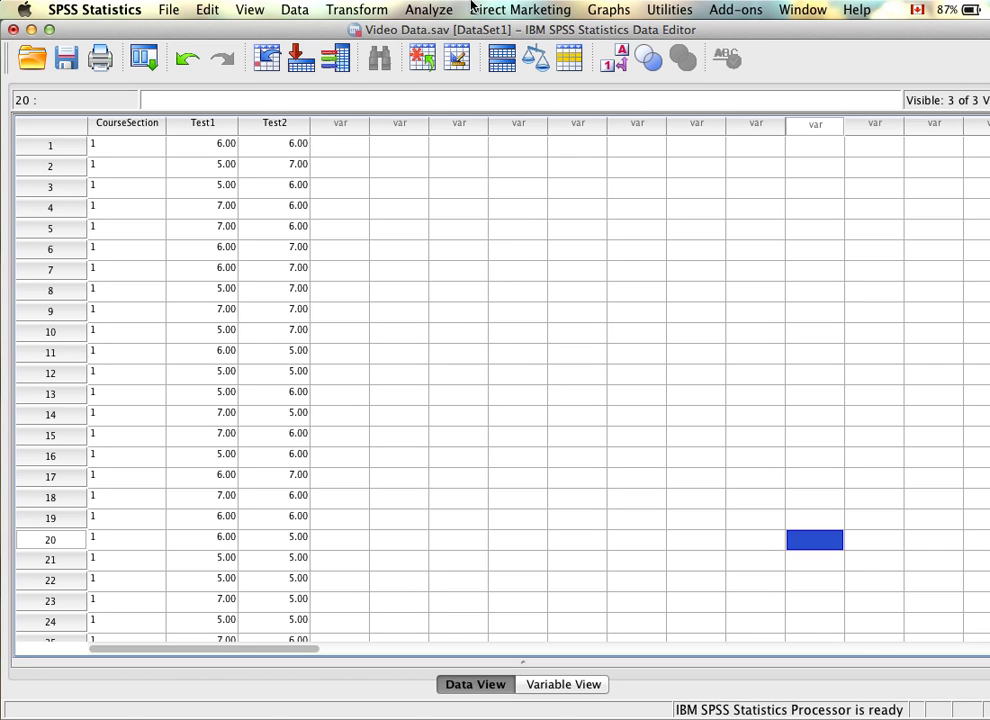
Step: Open the One-Way ANOVA setup and replace Test1 with Test2 as the dependent variable, with CourseSection as the factor
click(420, 10)
mouse_move(446, 90)
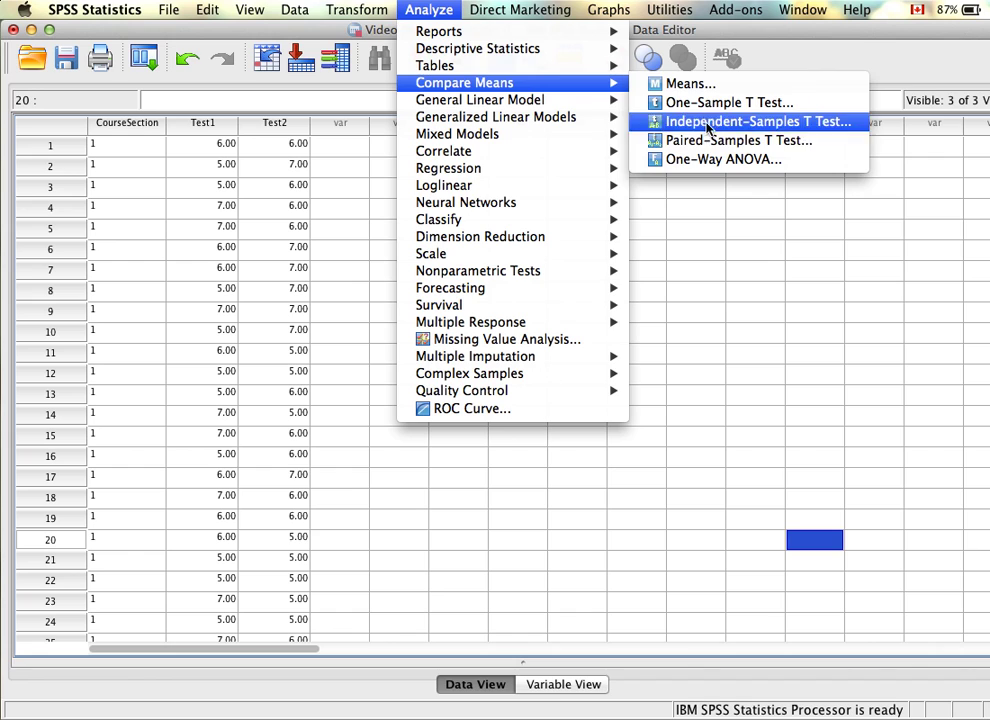
click(690, 159)
click(525, 307)
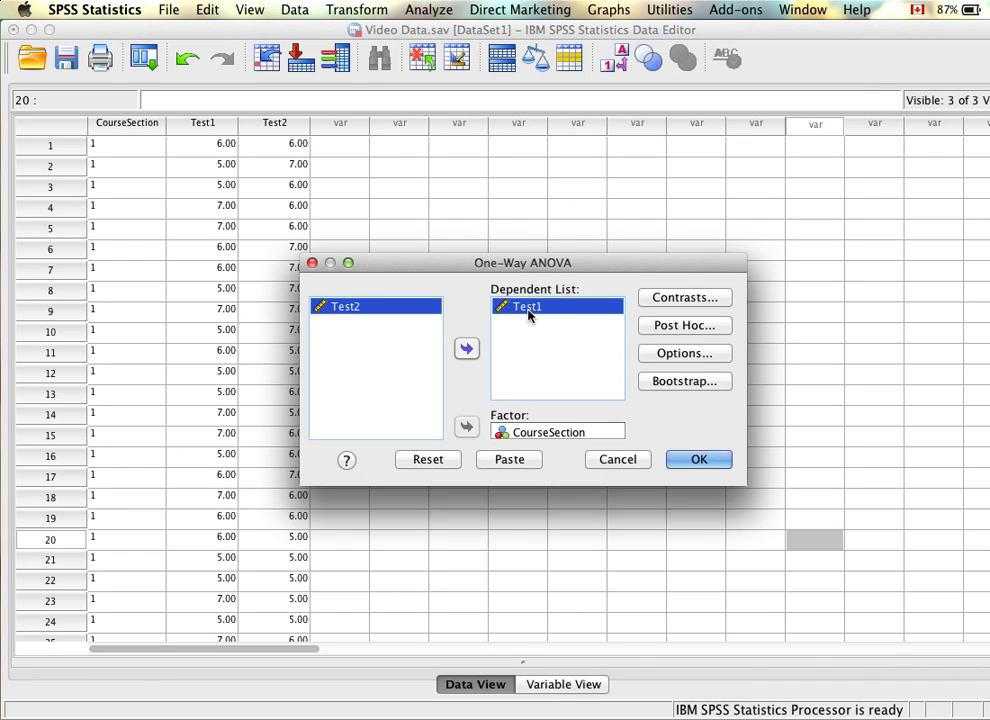
click(466, 348)
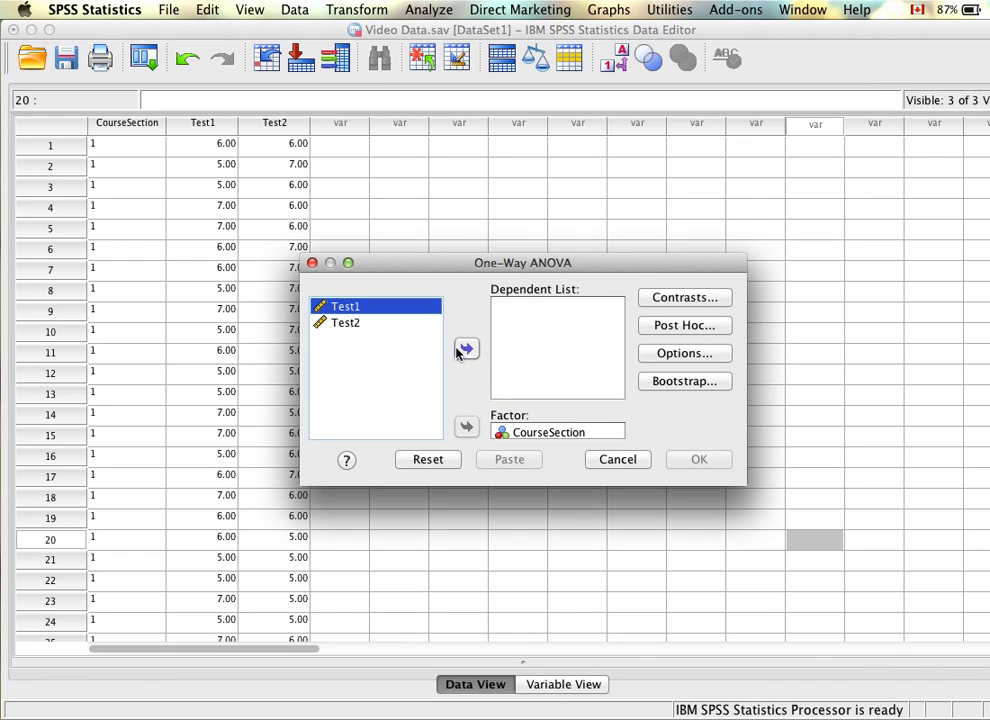
click(400, 323)
click(472, 350)
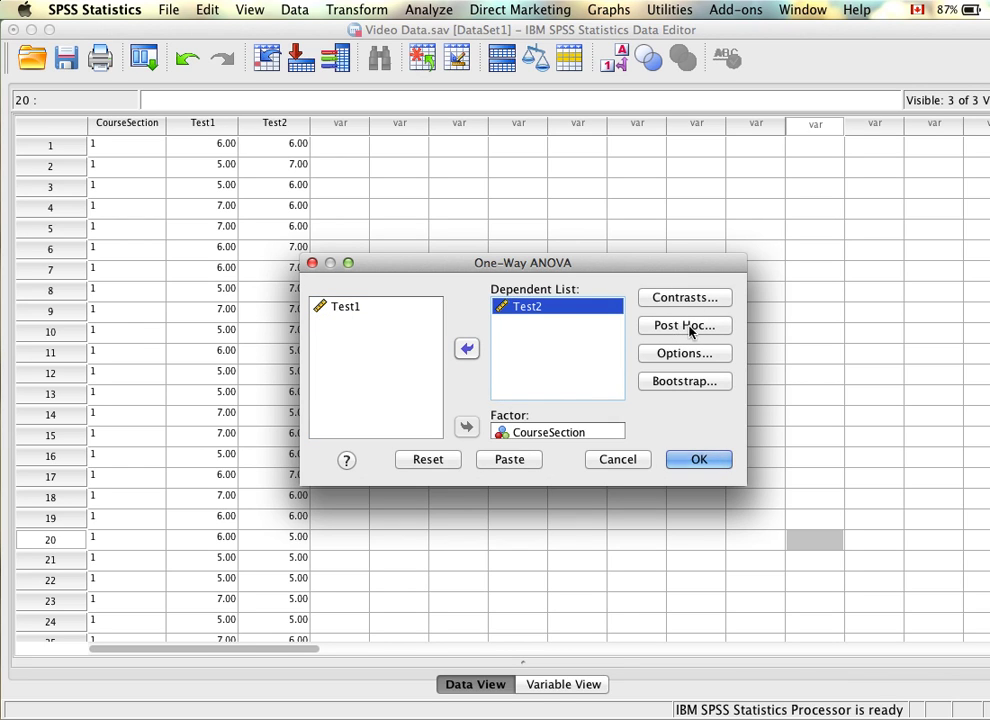
Step: Check that Descriptive and Homogeneity of variance test are selected in the options and run the ANOVA for Test2
click(697, 354)
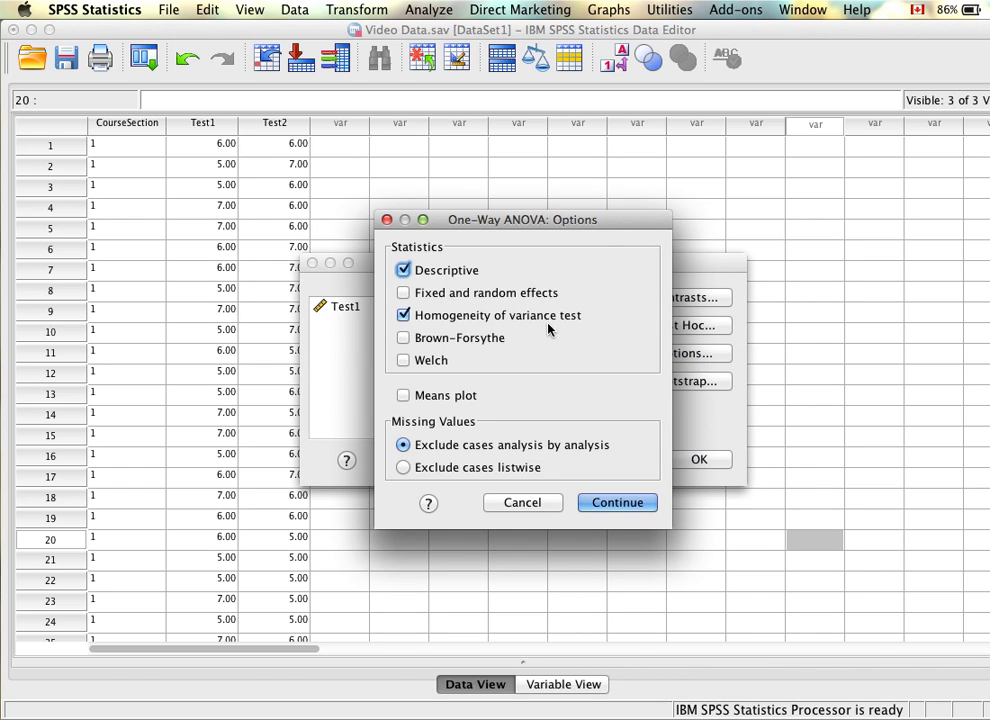
click(629, 503)
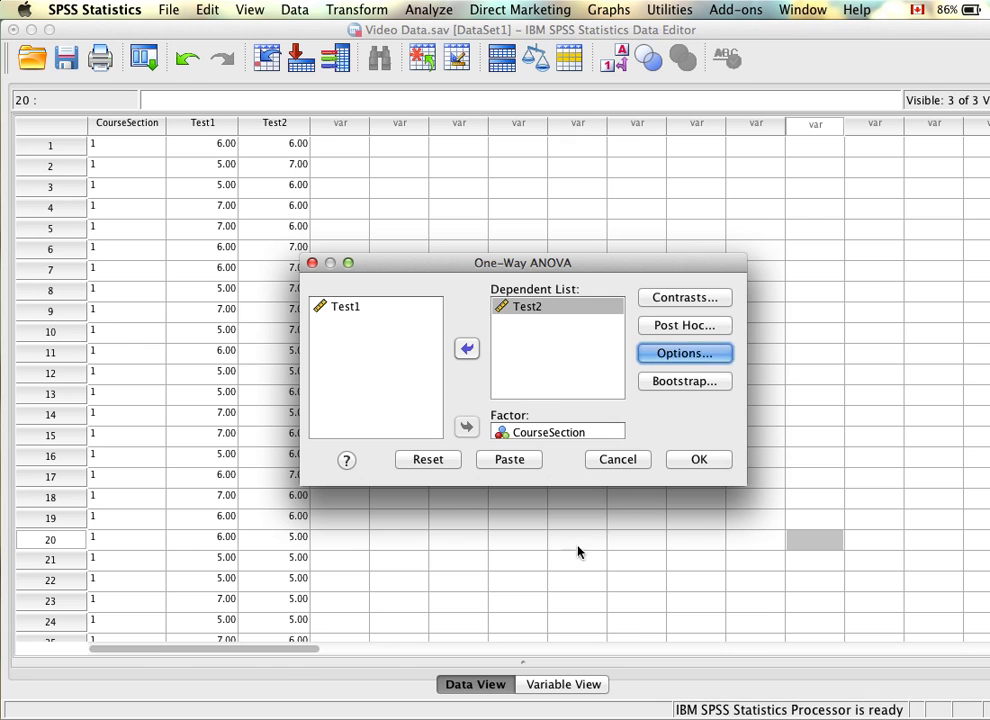
click(712, 458)
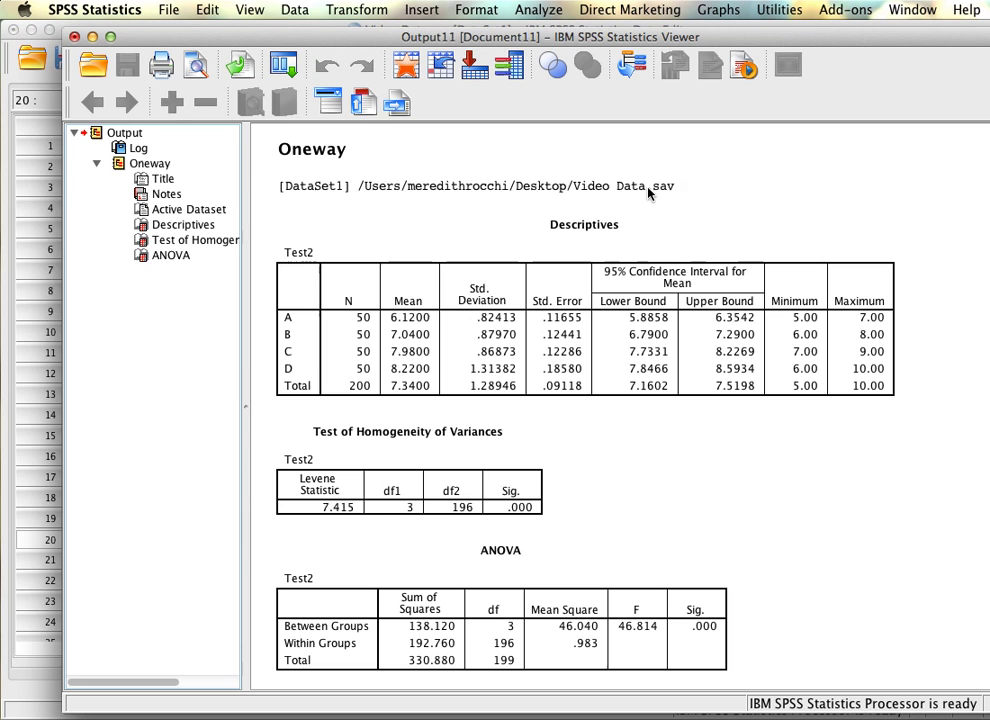
Step: Examine the Test2 Descriptives, homogeneity and ANOVA tables, and close the output document
drag(559, 30, 537, 18)
click(395, 272)
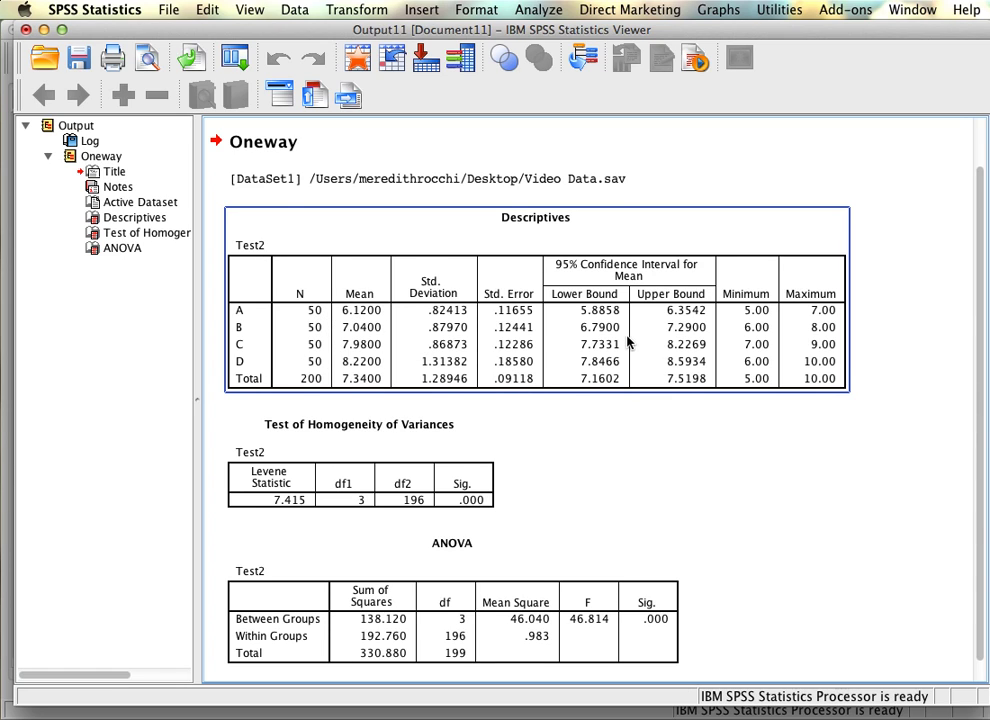
scroll(600, 338, down, 1)
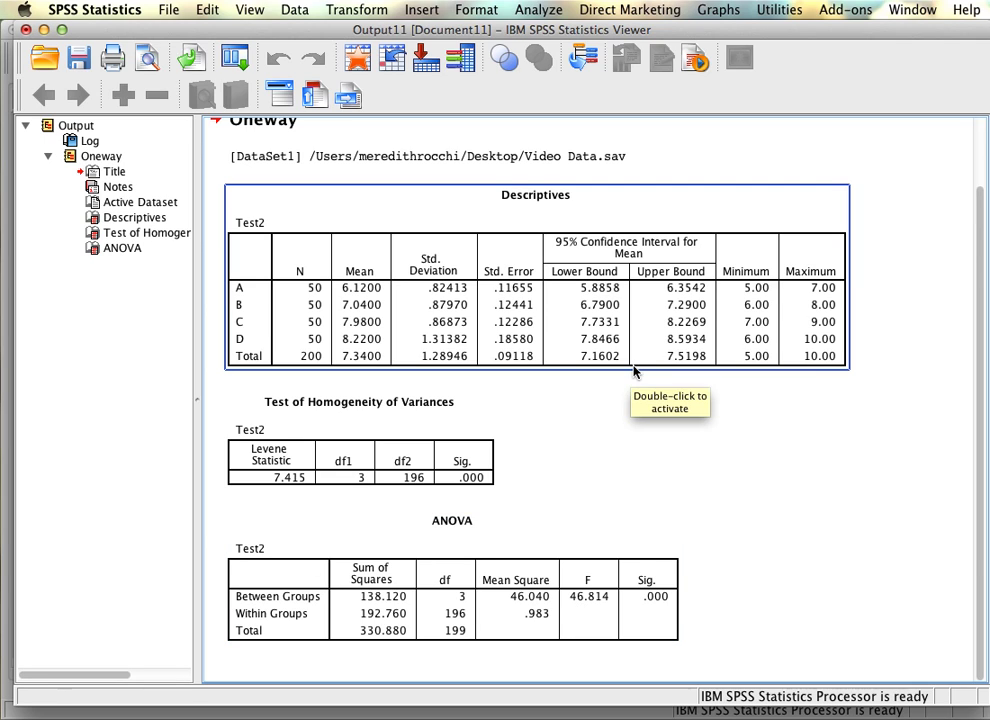
click(25, 30)
click(654, 405)
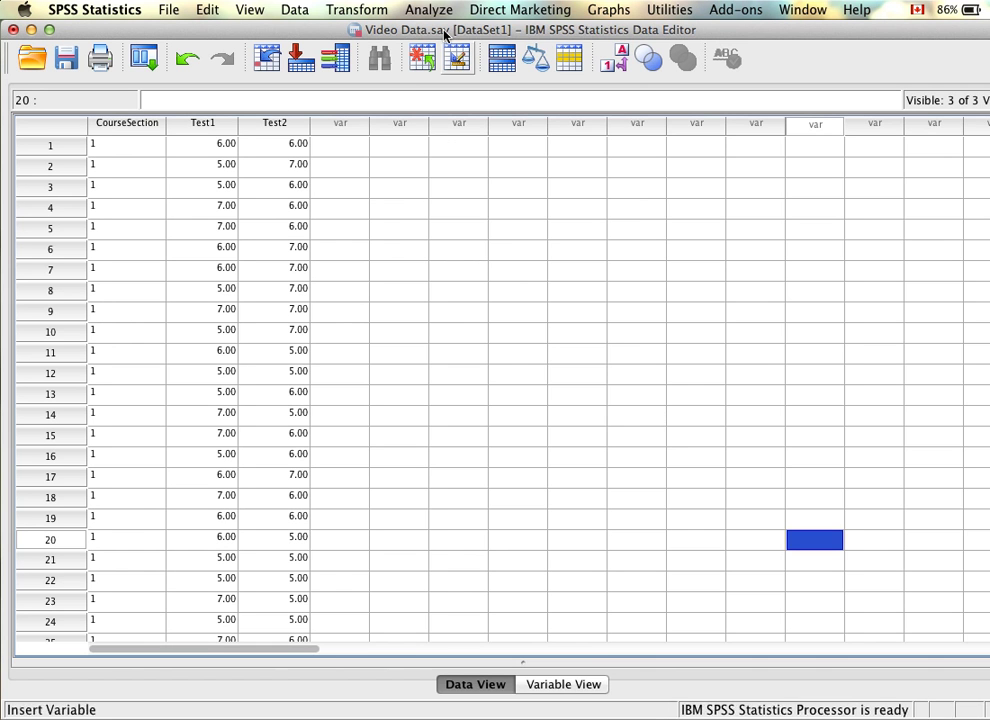
Step: Reopen the One-Way ANOVA setup for Test2 by CourseSection and enable the Welch statistic in its options
click(430, 10)
mouse_move(470, 83)
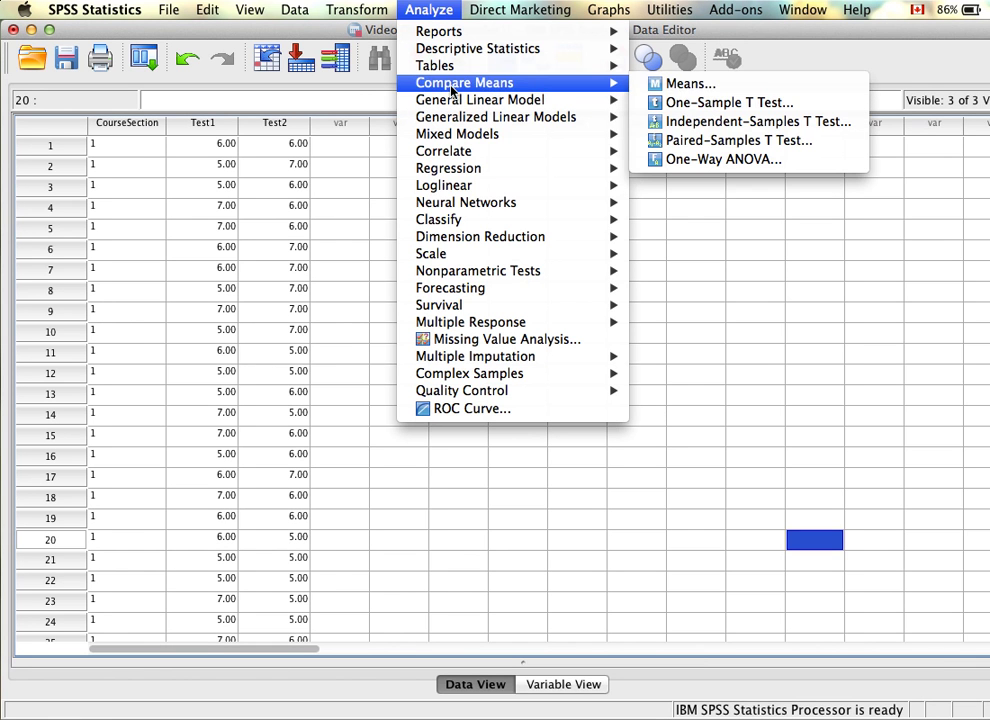
click(713, 160)
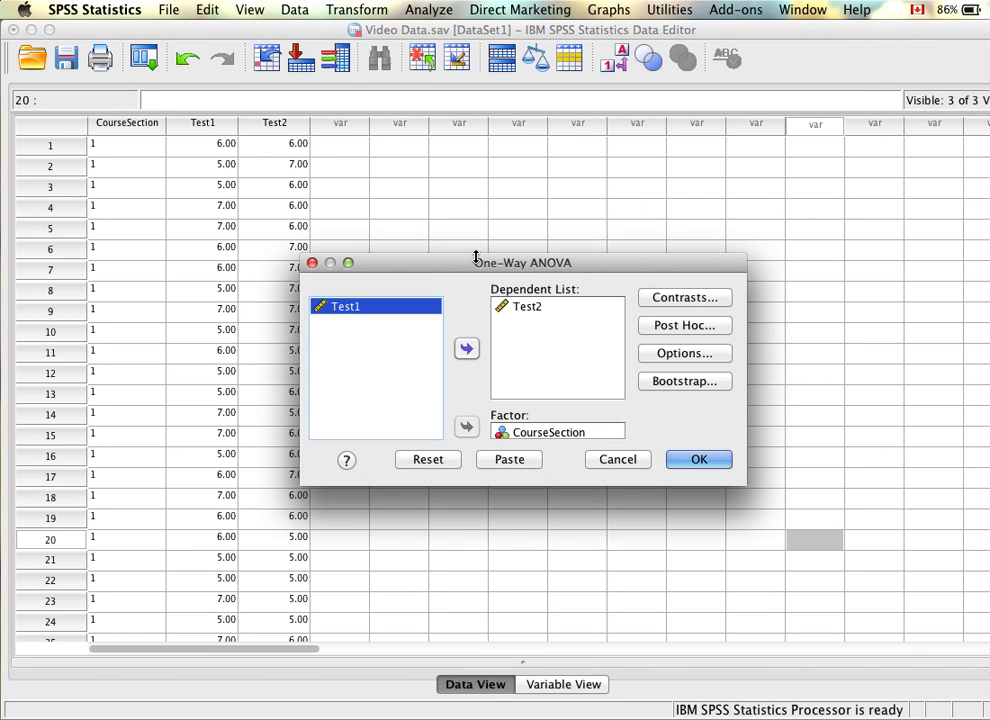
drag(477, 258, 438, 238)
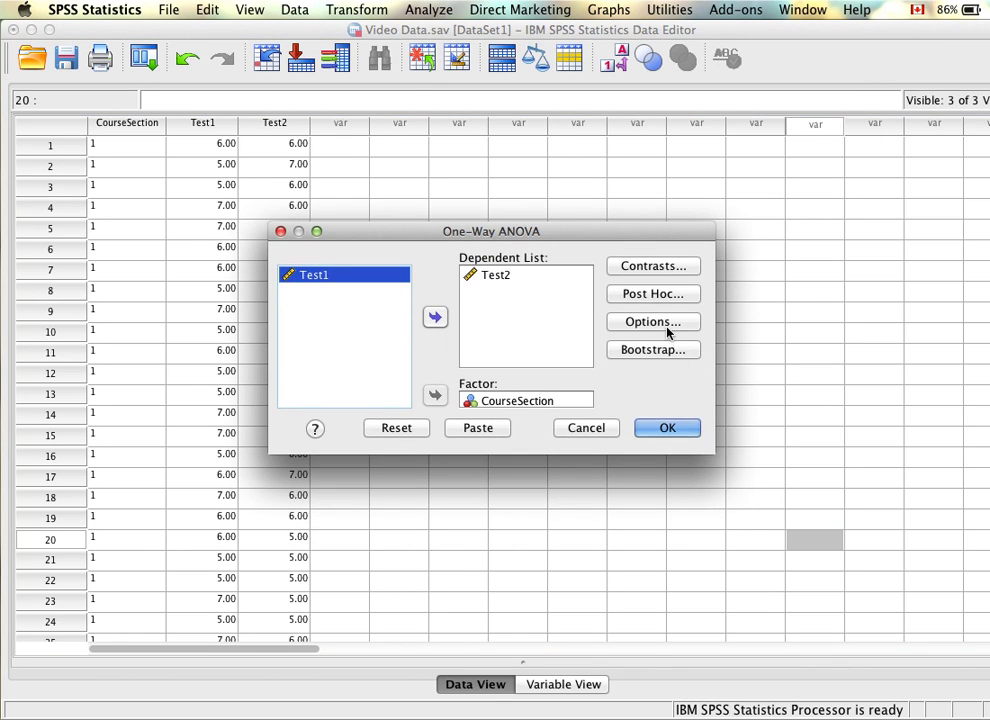
click(668, 330)
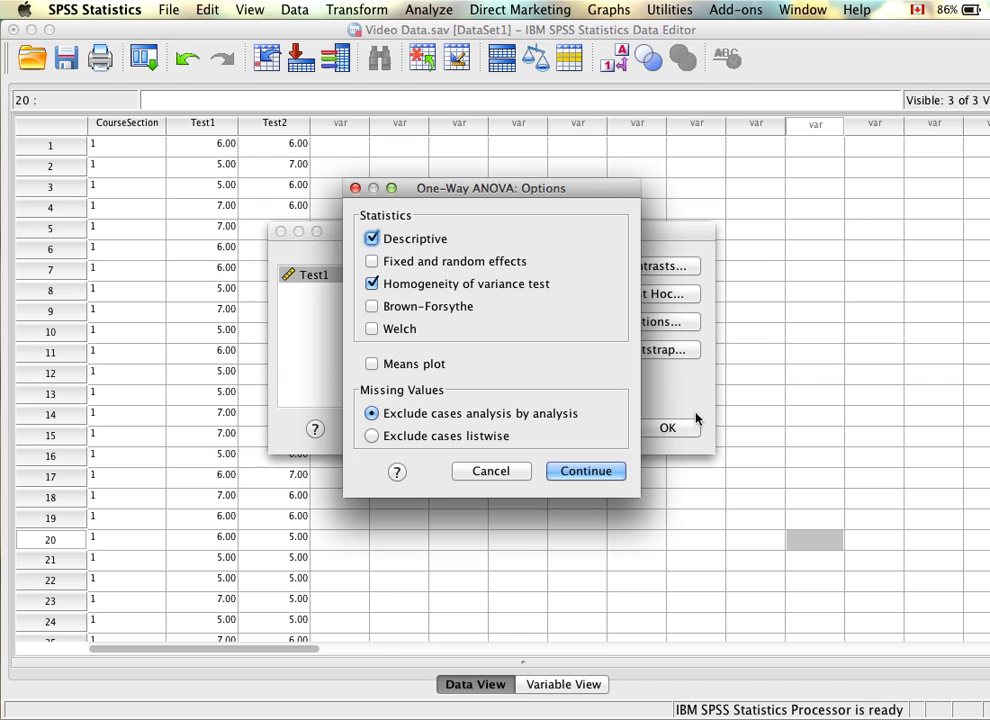
click(372, 330)
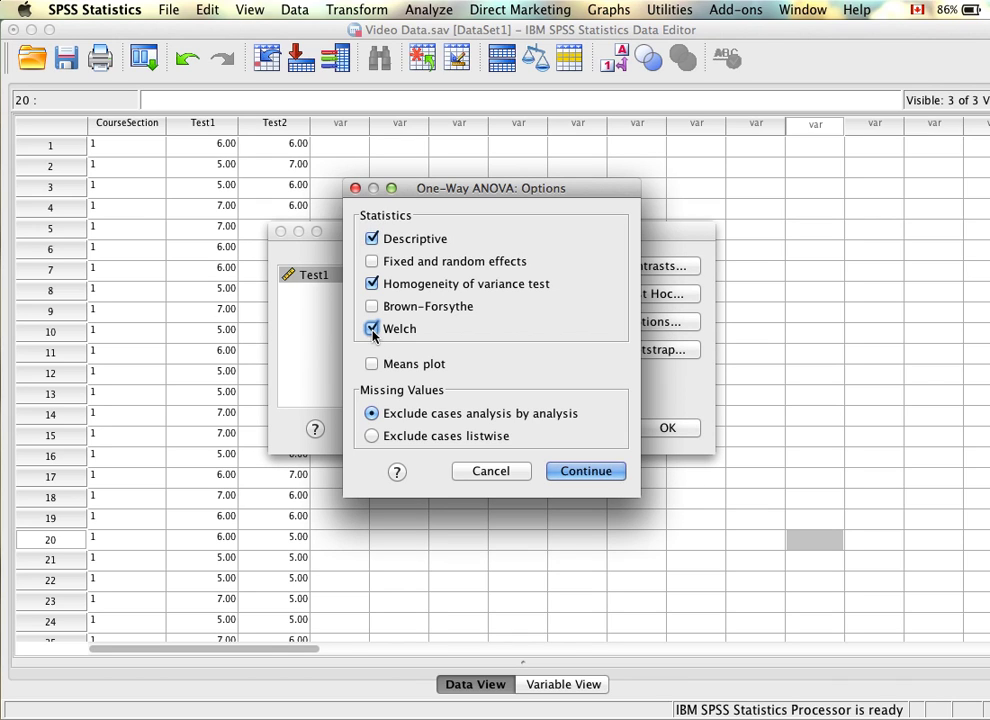
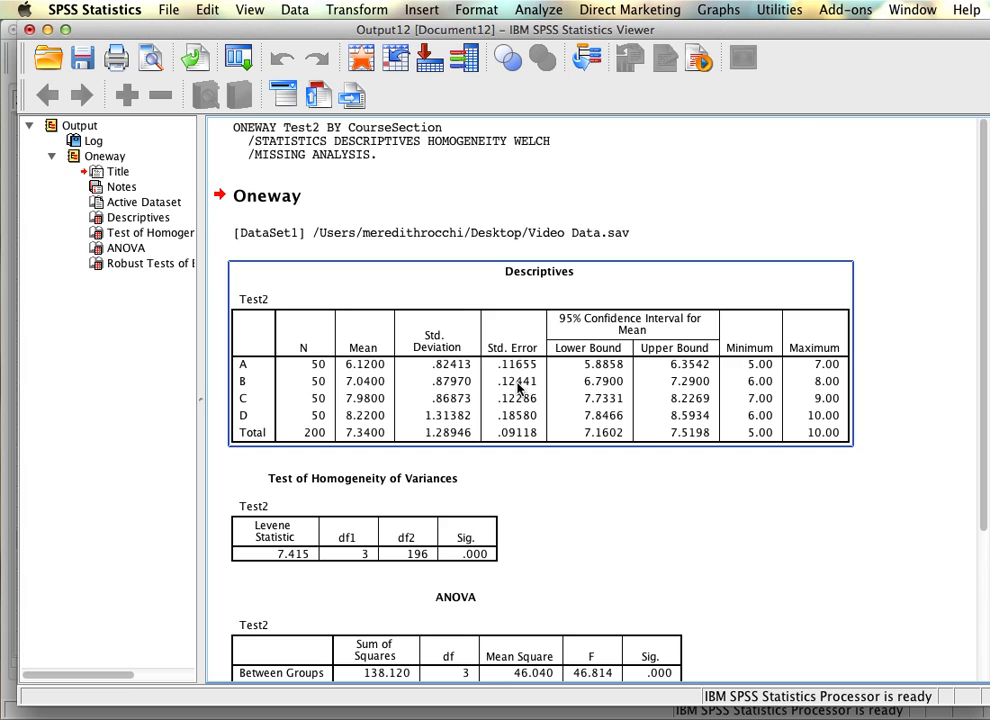
Step: Examine the Test2 homogeneity test's significance, the ANOVA table and the Welch result in the Robust Tests of Equality of Means table
click(403, 300)
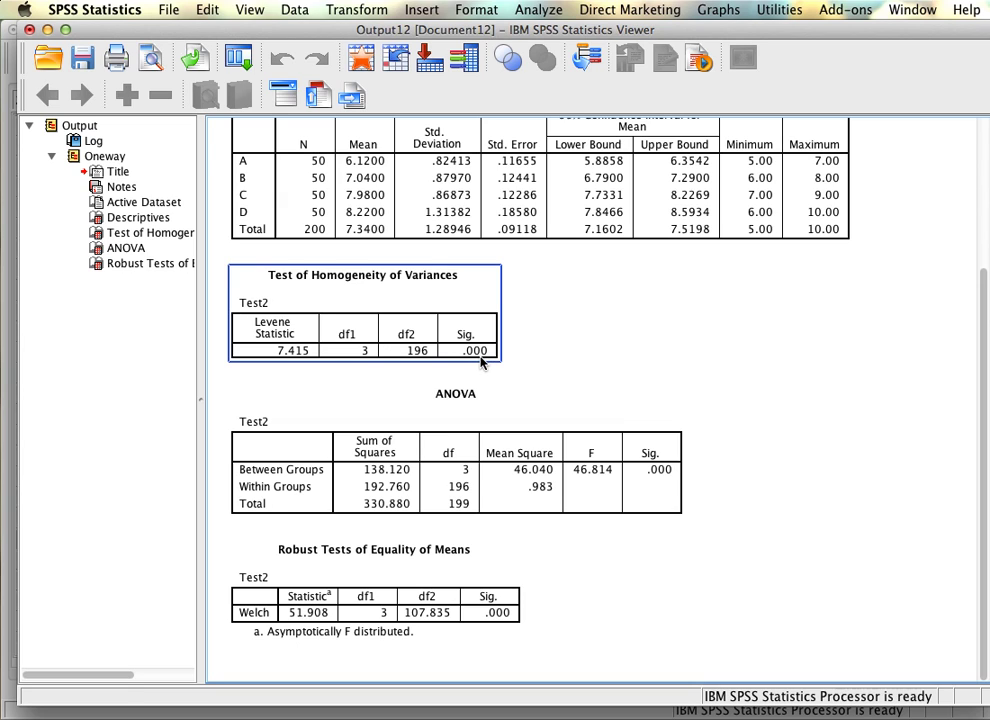
click(462, 400)
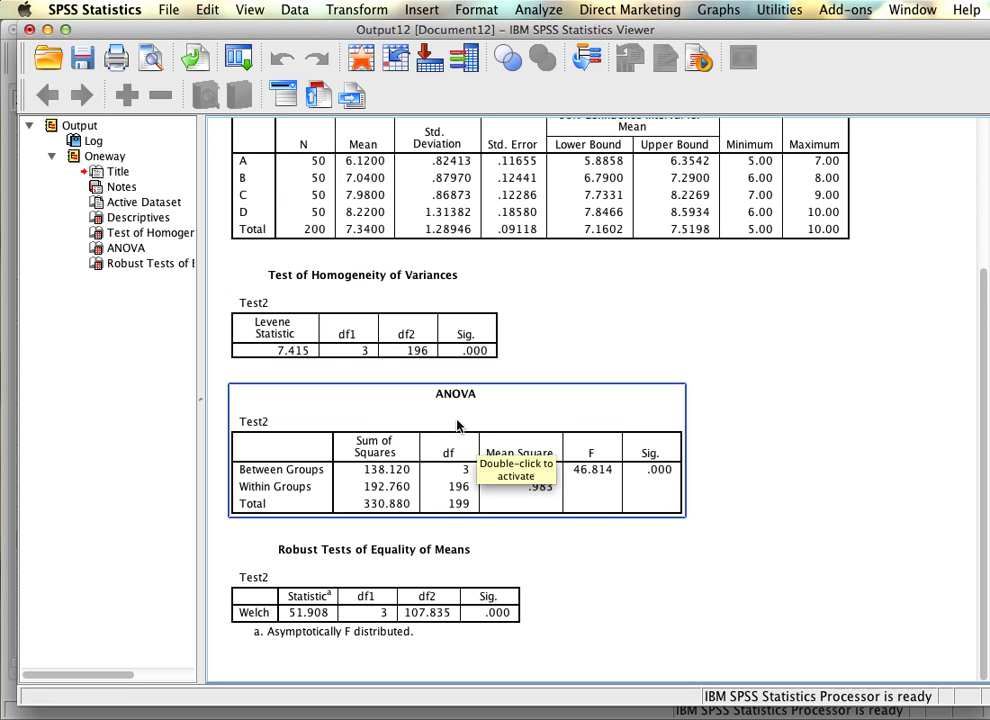
click(592, 530)
click(392, 551)
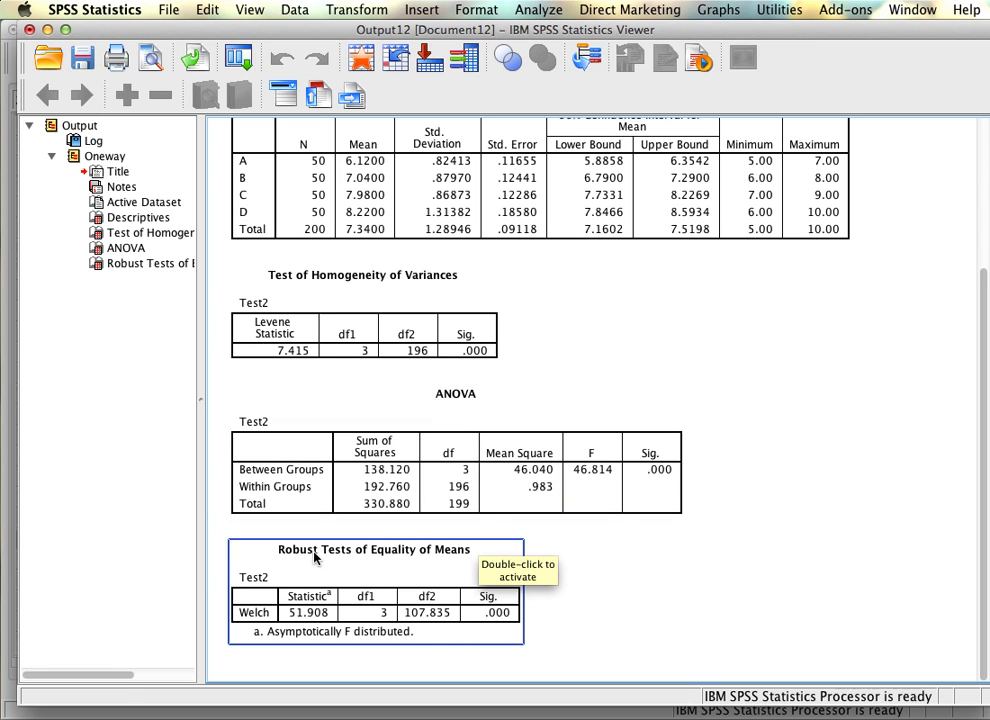
click(628, 678)
click(293, 636)
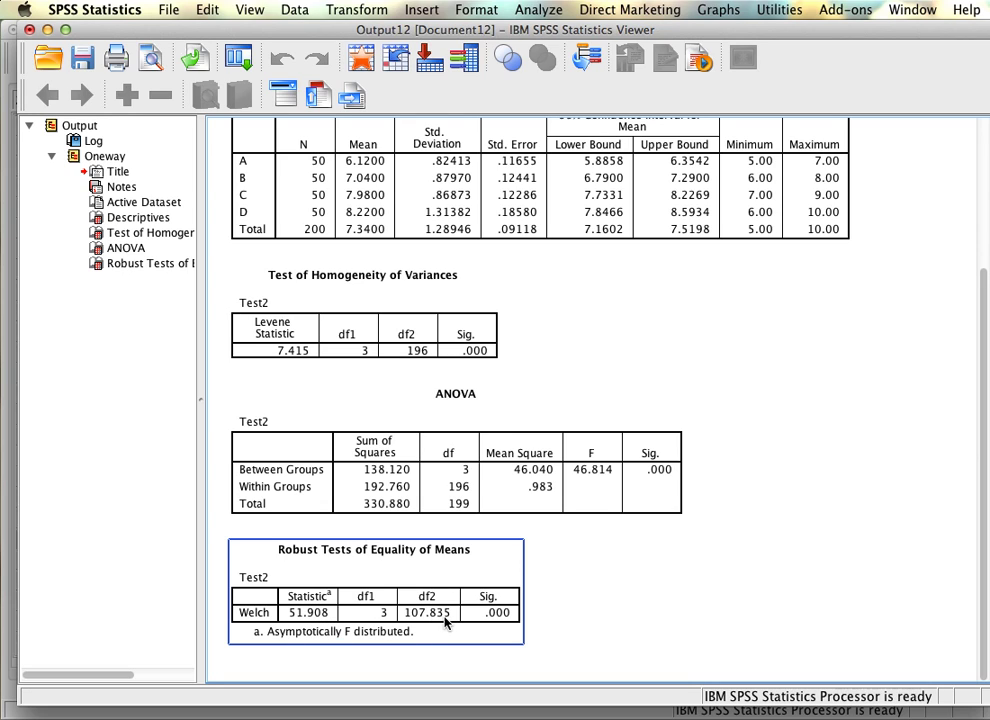
Step: Compare the degrees of freedom in the ANOVA table with those of the Welch test
click(464, 478)
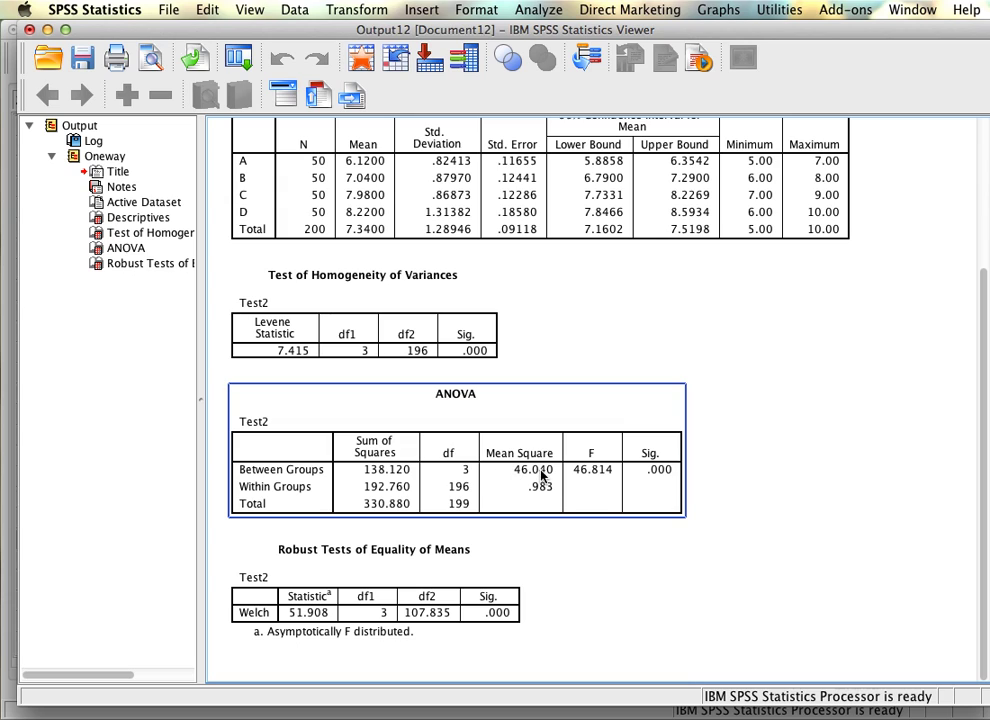
click(376, 670)
click(389, 634)
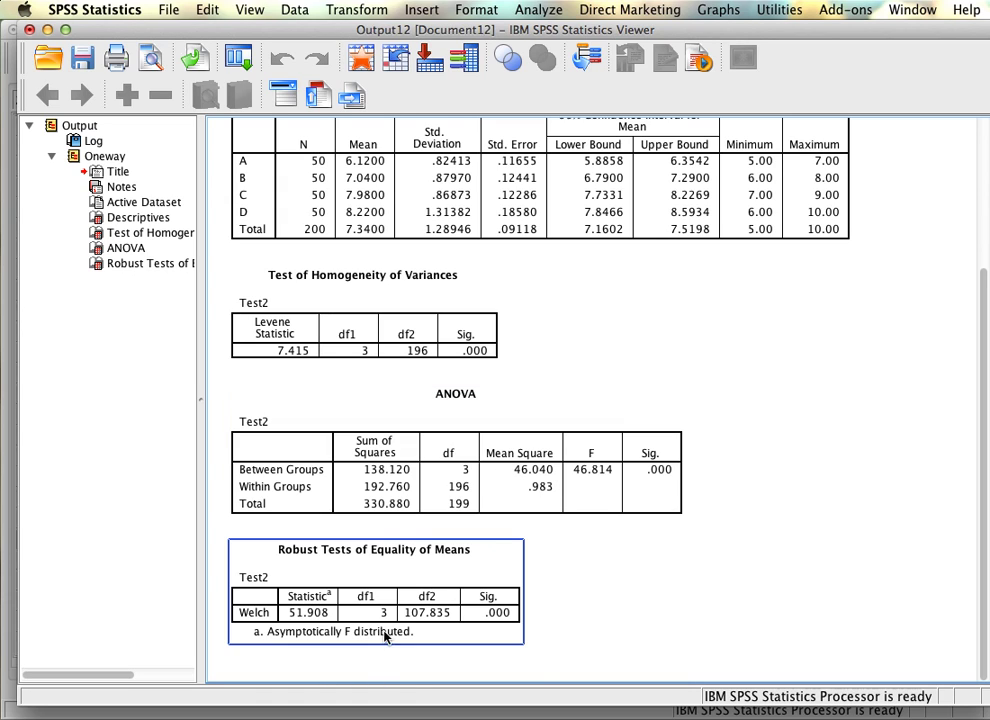
click(468, 484)
click(374, 616)
click(467, 497)
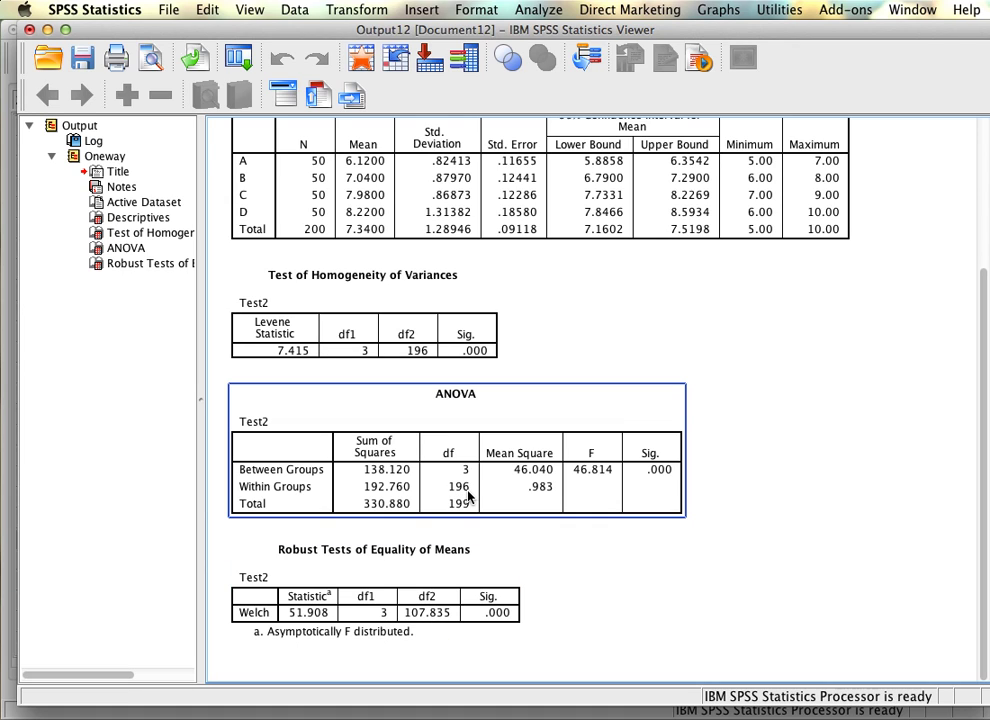
click(440, 590)
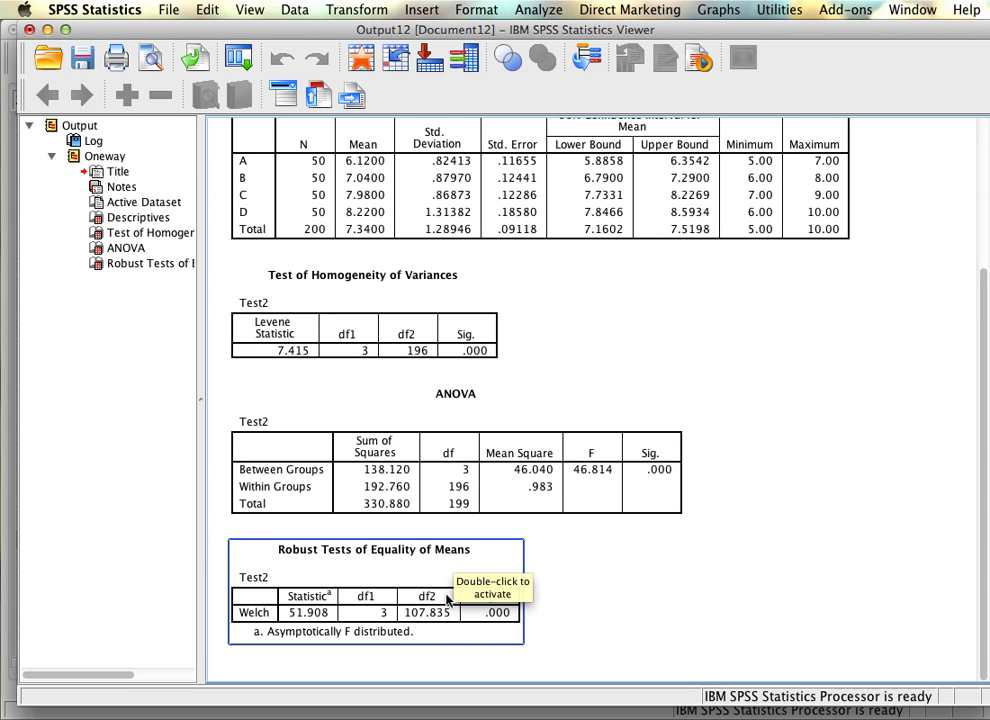
click(453, 483)
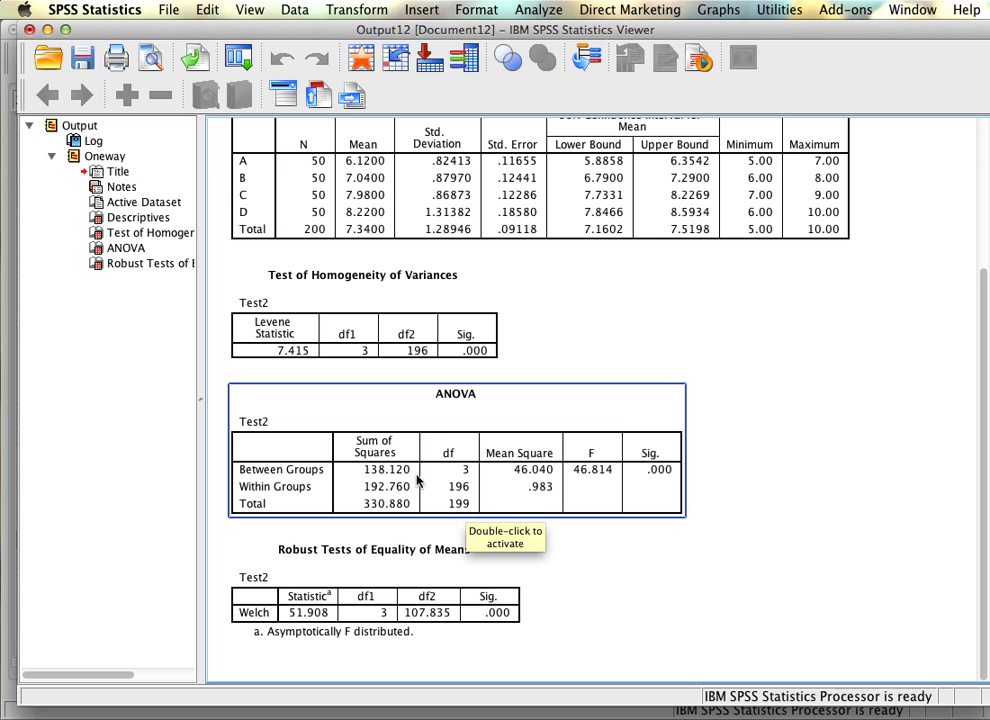
Step: Examine the Welch statistic and its significance in the Robust Tests of Equality of Means table
click(320, 658)
click(309, 617)
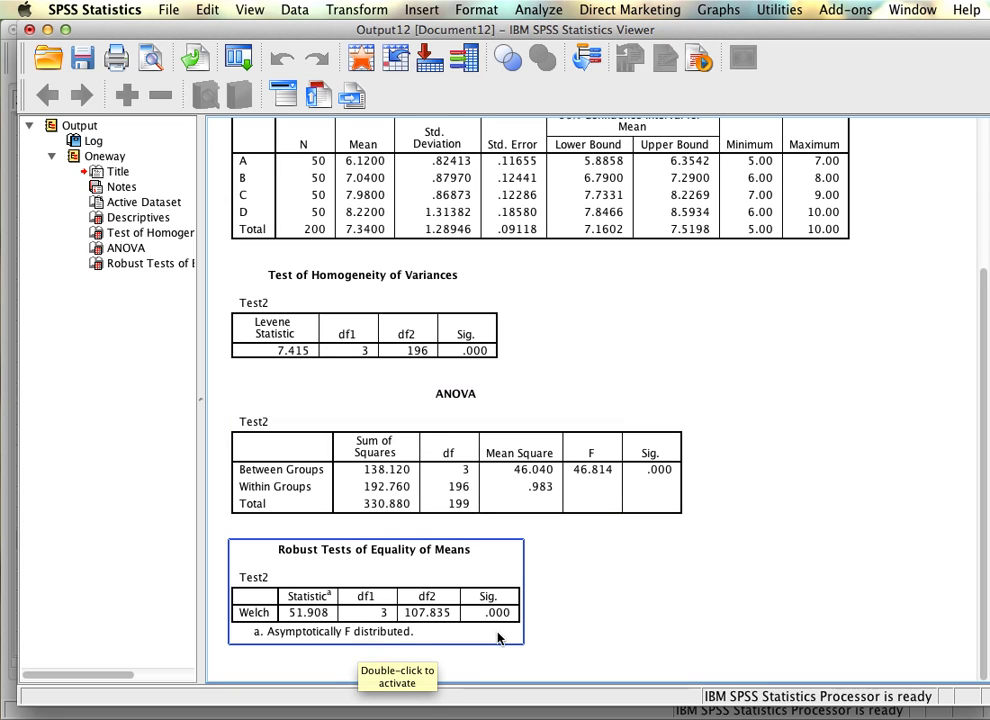
click(640, 605)
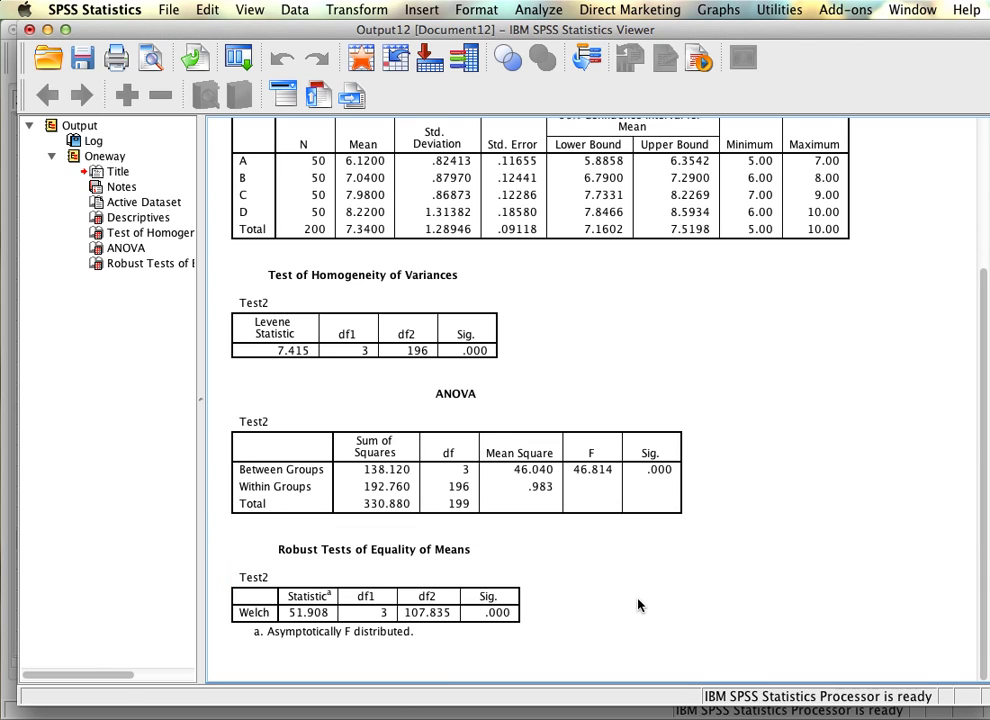
click(343, 638)
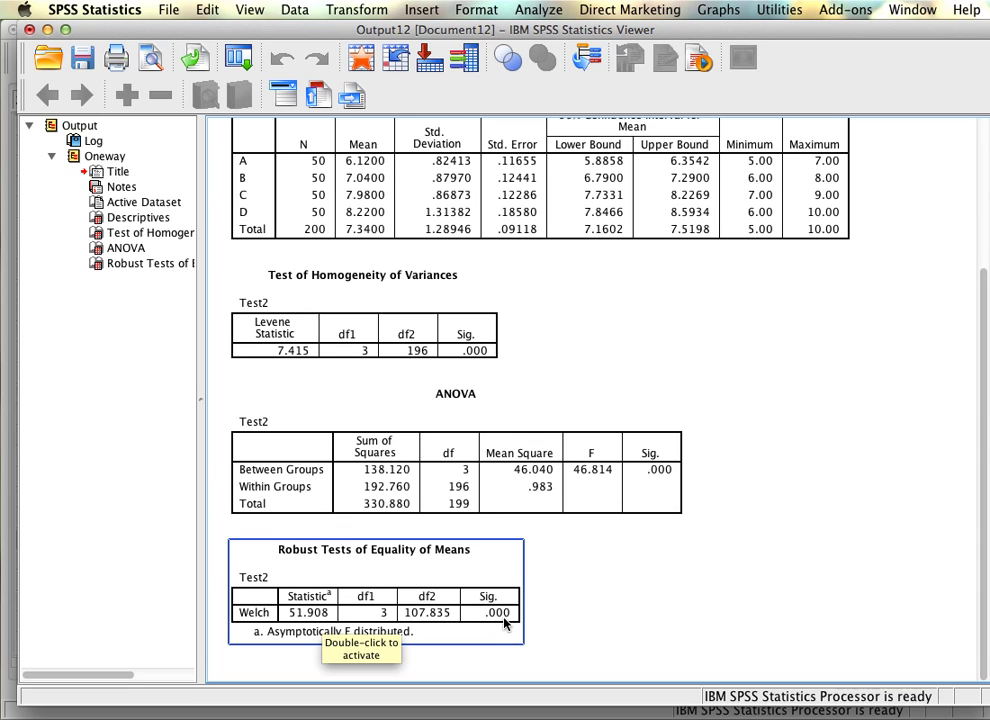
click(556, 625)
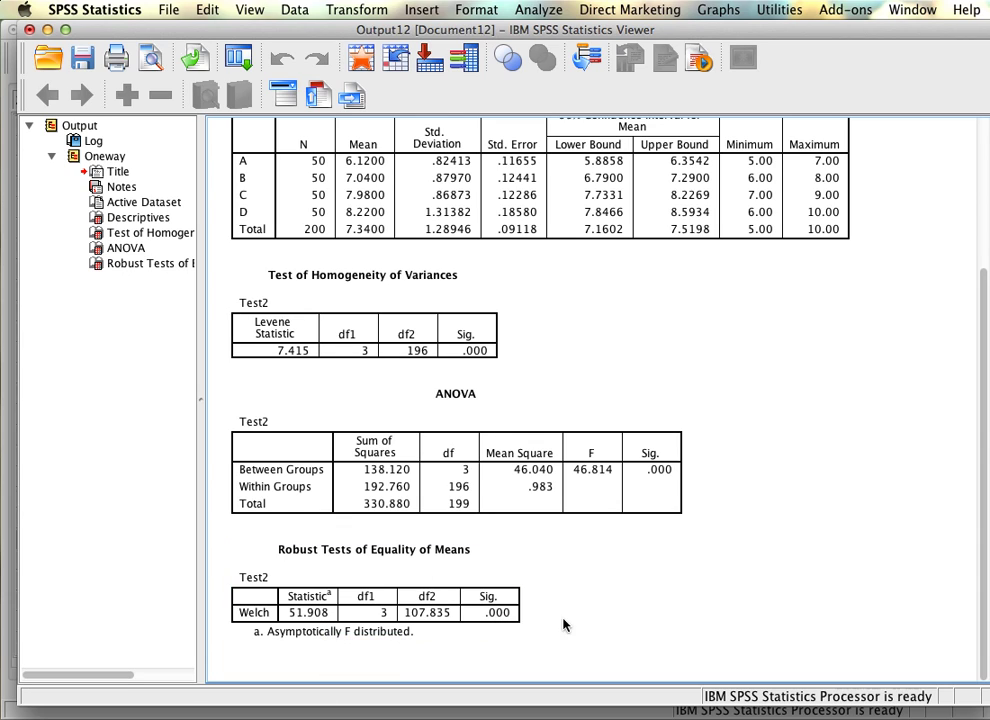
click(480, 628)
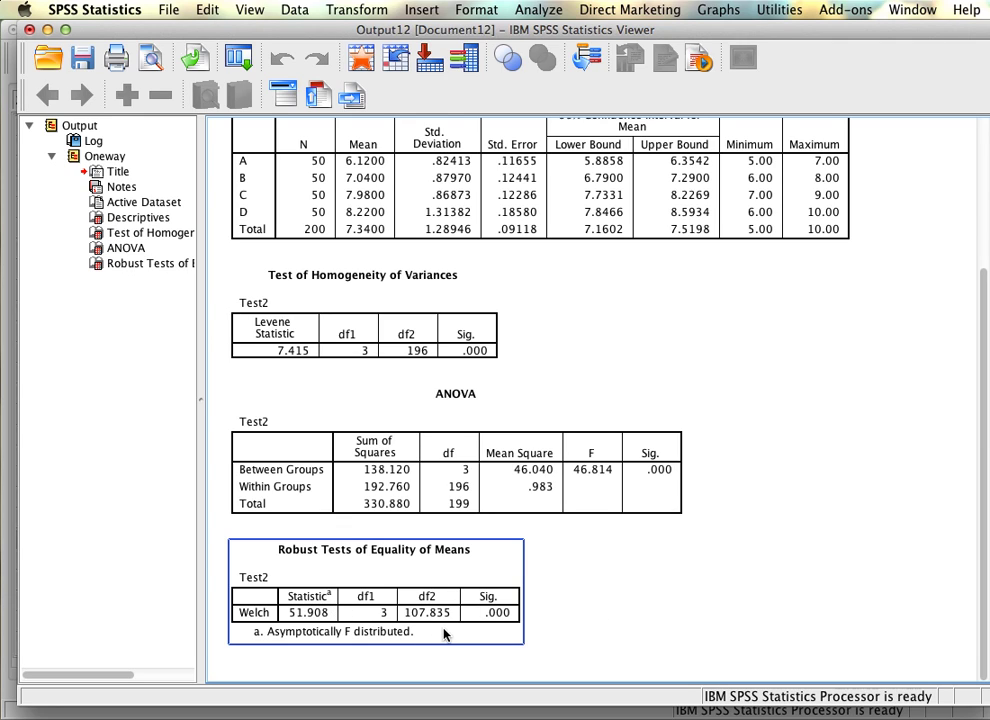
Step: Recheck the homogeneity test's significance and review the Welch statistic and degrees of freedom for reporting
click(491, 380)
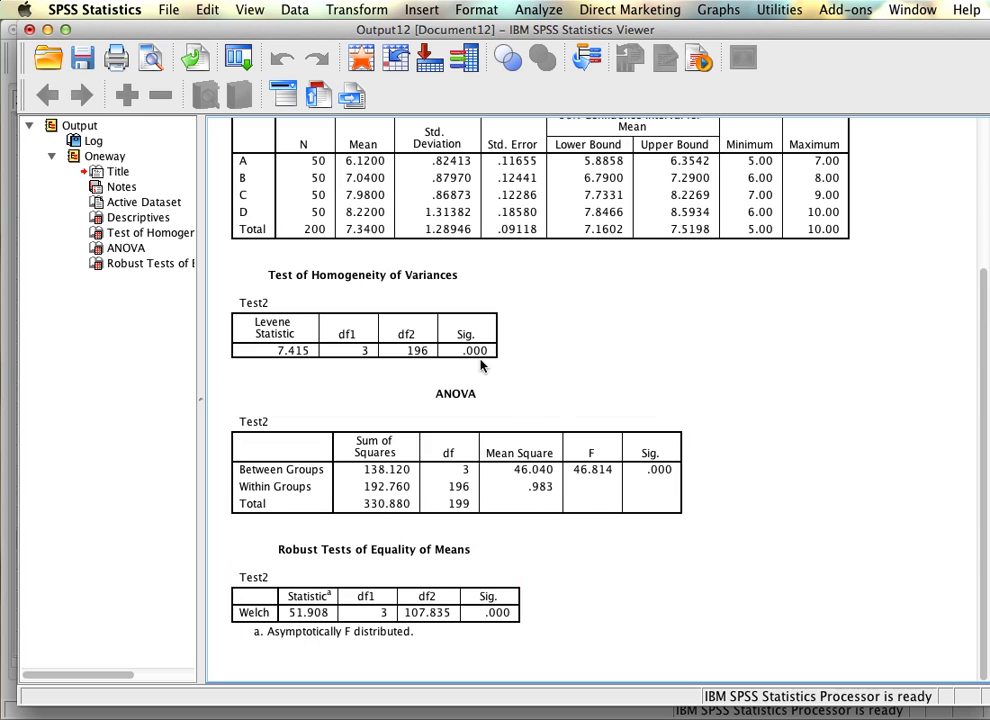
click(472, 338)
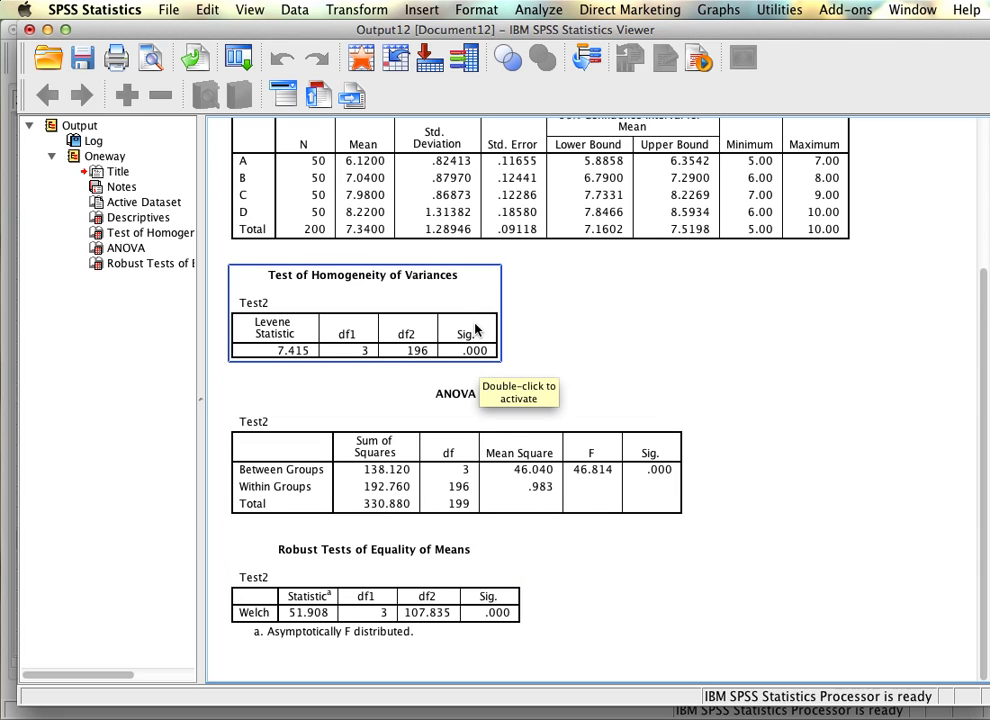
click(195, 614)
click(256, 616)
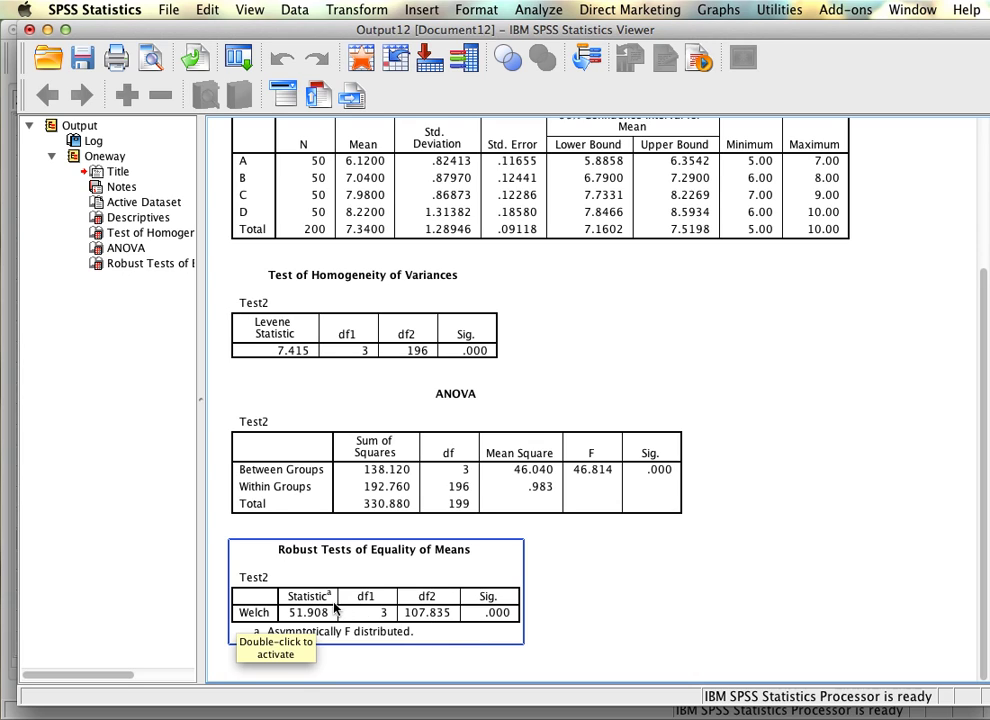
click(560, 624)
click(410, 612)
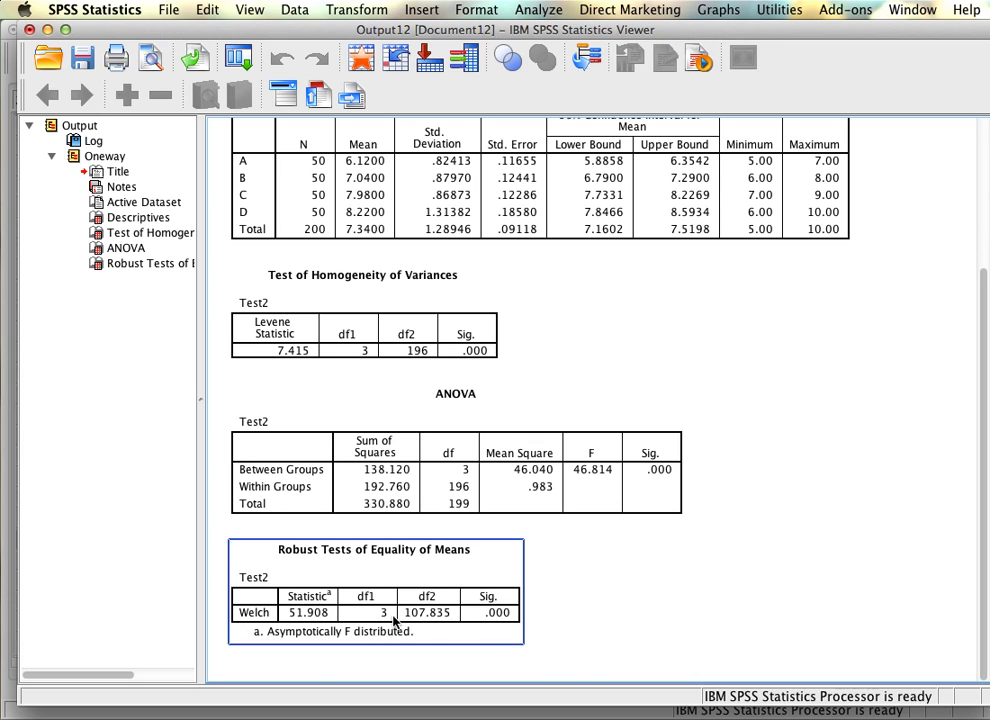
click(557, 641)
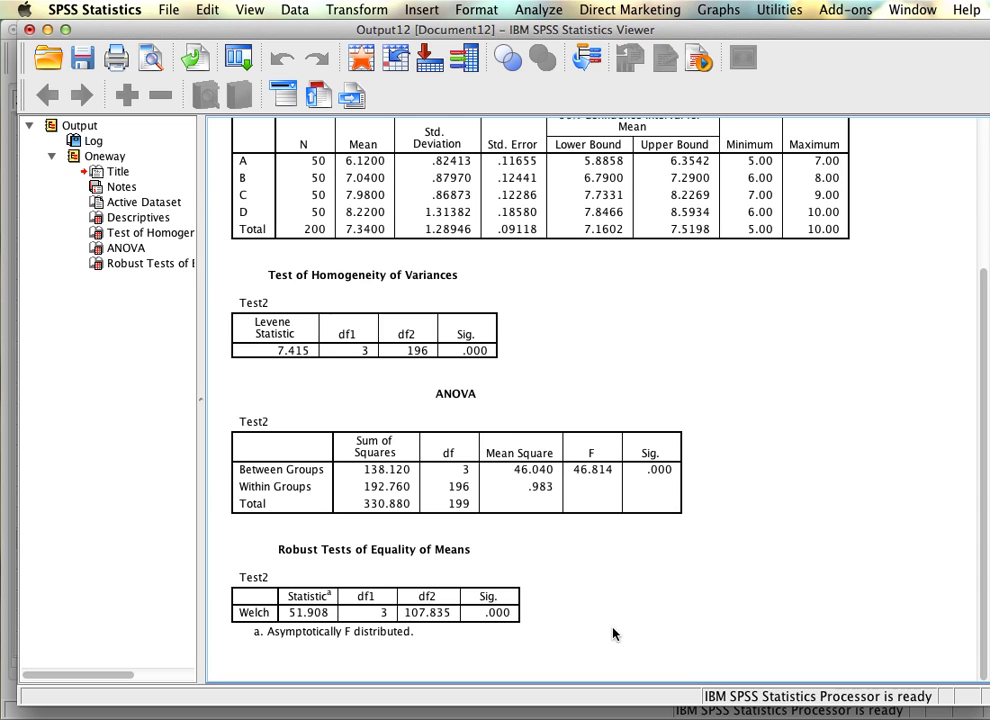
Step: Review the Test2 ANOVA table's sums of squares and within-groups values alongside the Welch result in the Robust Tests table
click(455, 565)
click(385, 485)
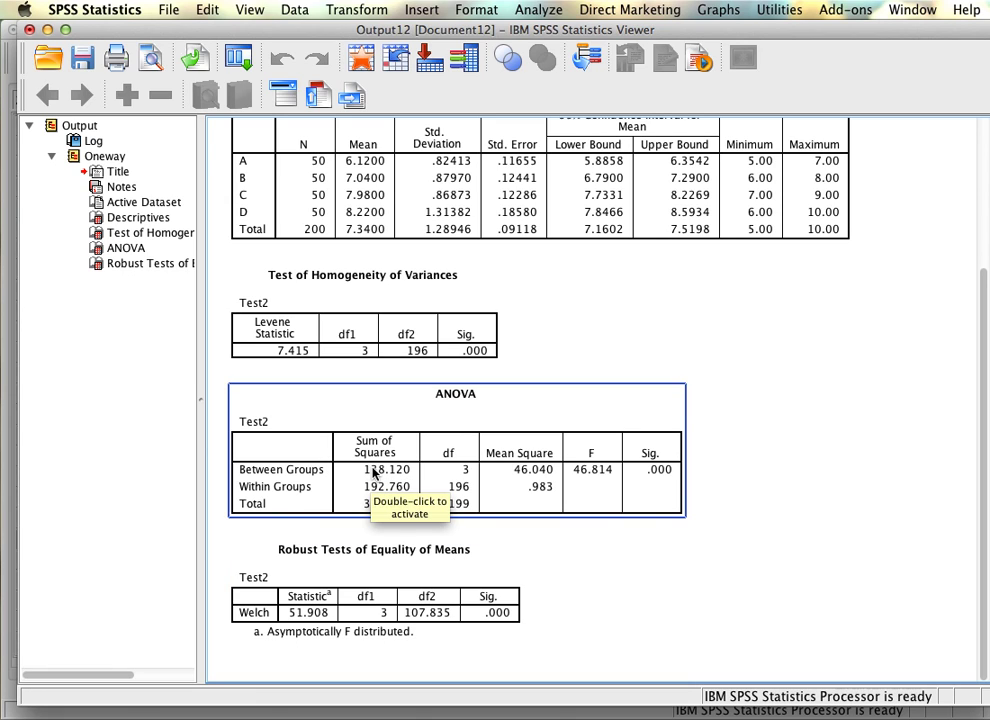
click(522, 548)
click(665, 613)
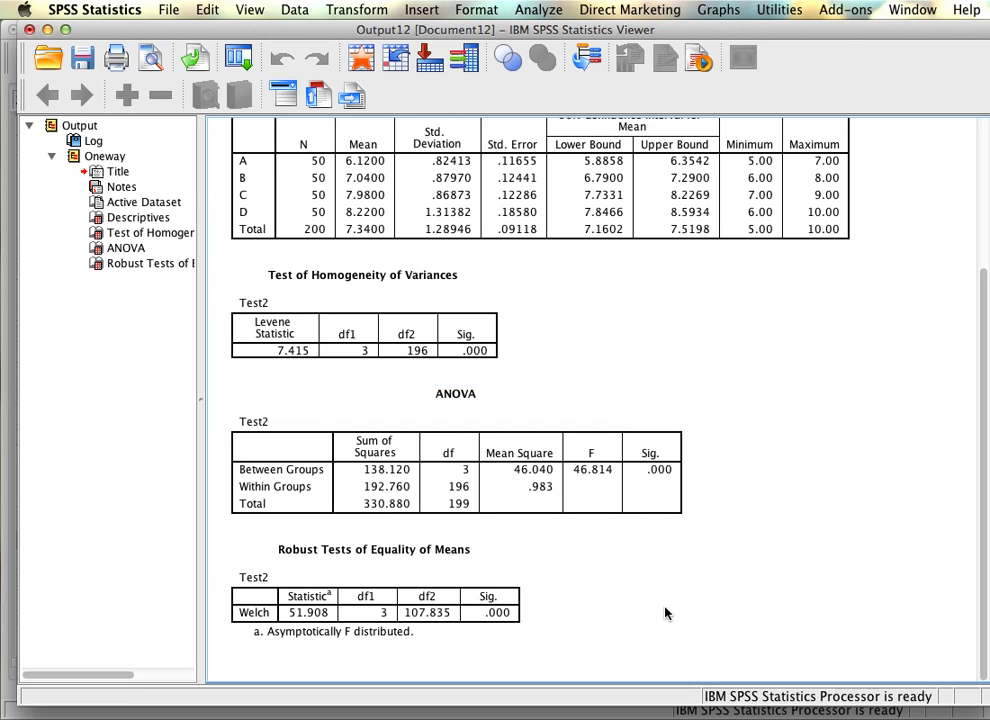
click(296, 612)
click(327, 508)
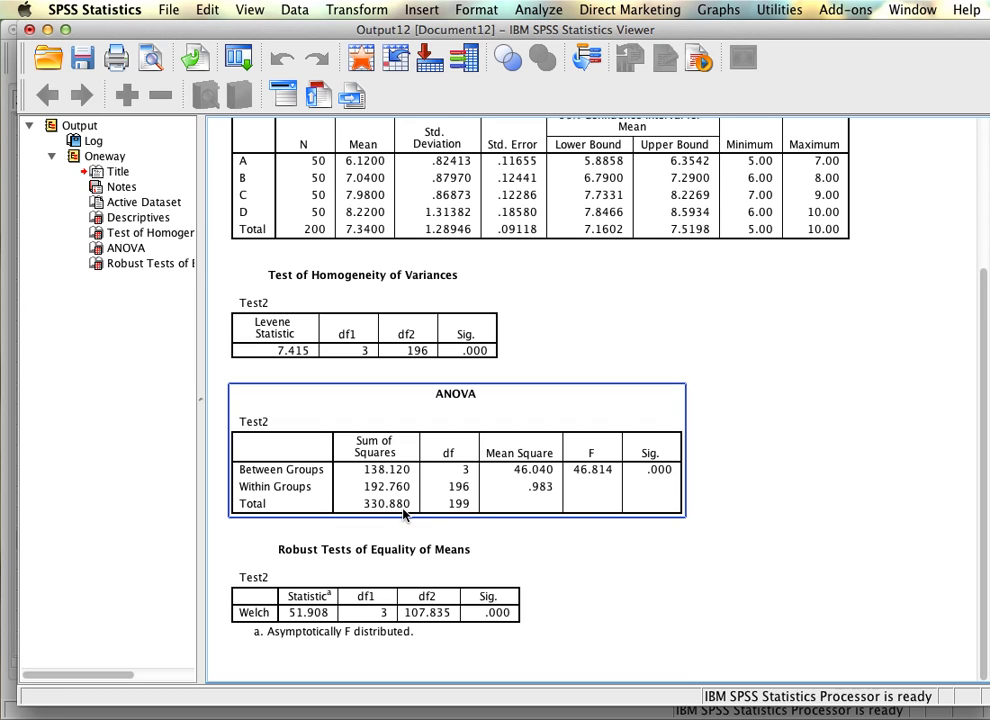
click(585, 585)
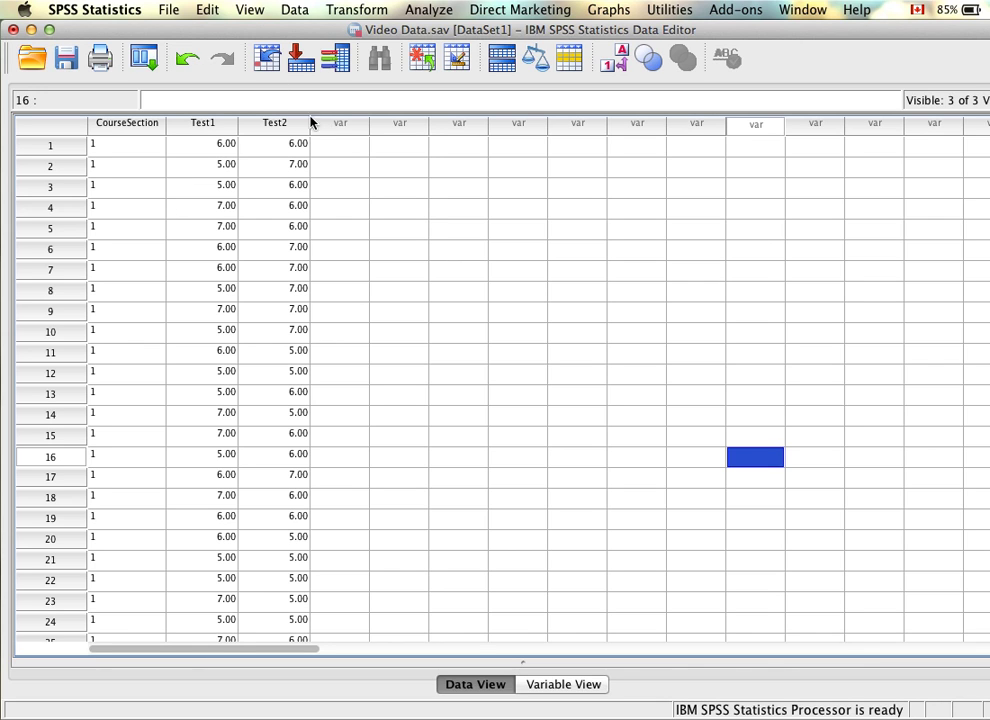
Step: Set up a One-Way ANOVA with Test1 as the dependent variable and CourseSection as the factor
click(428, 9)
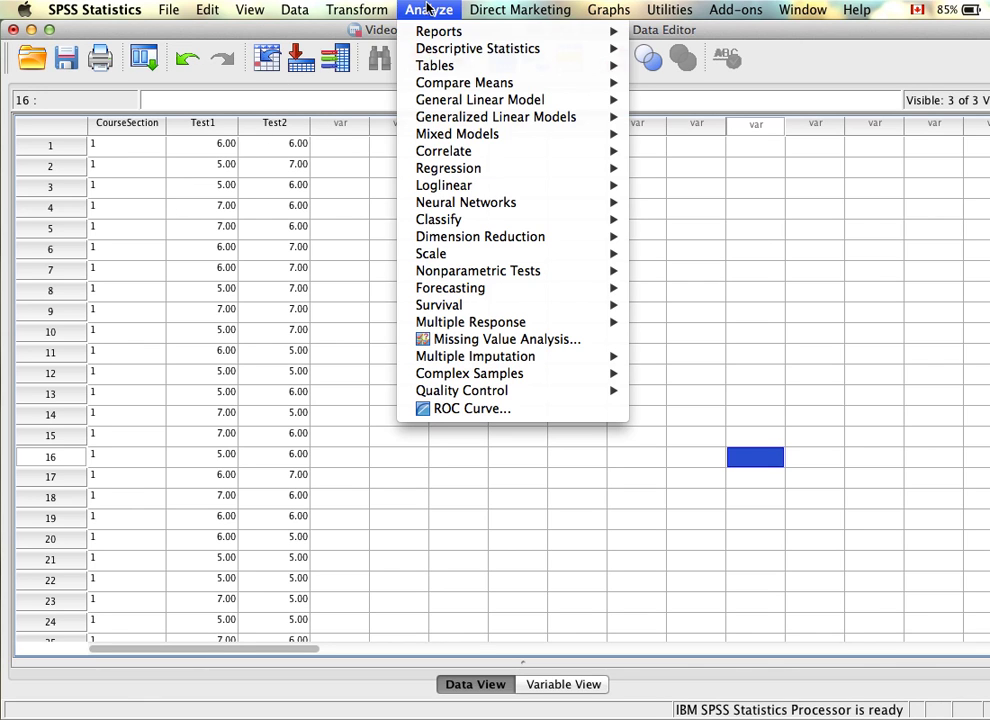
mouse_move(446, 88)
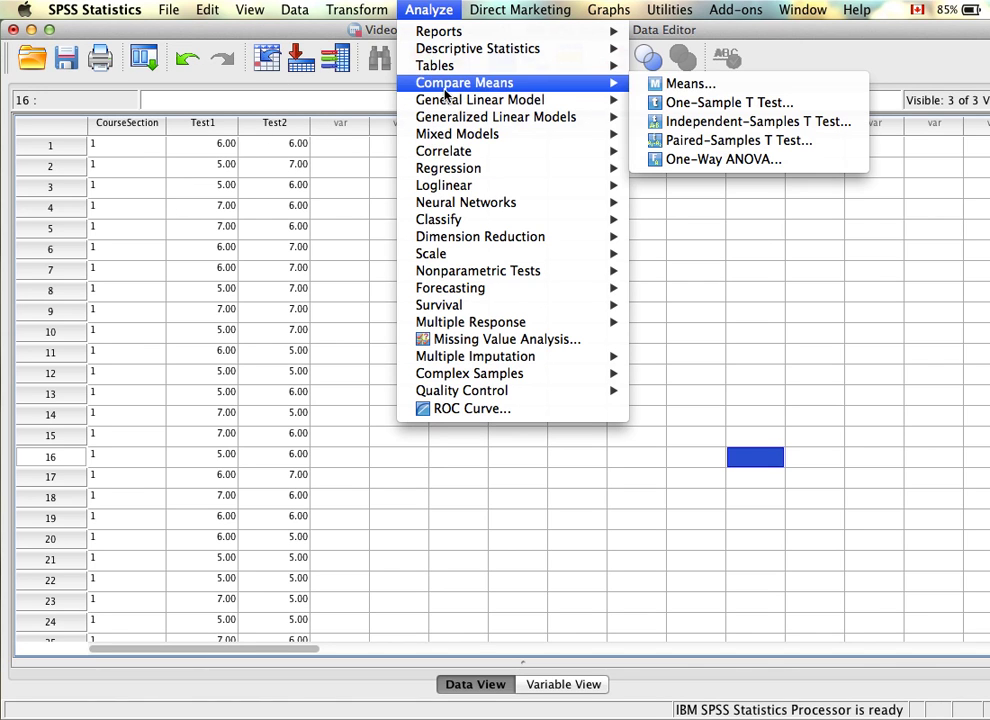
click(729, 161)
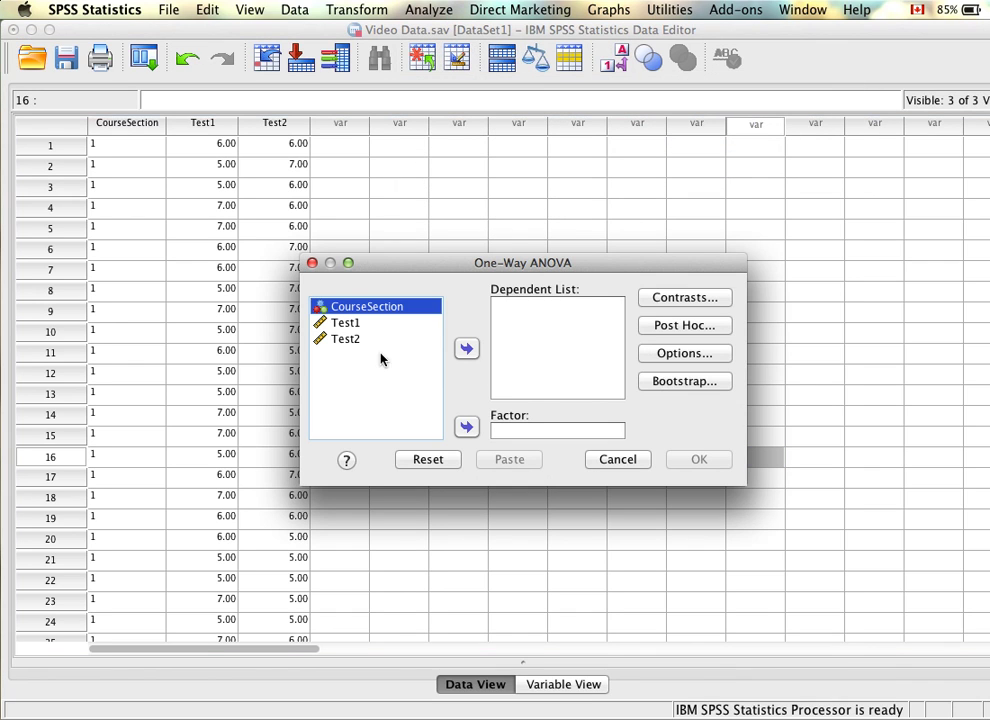
click(466, 427)
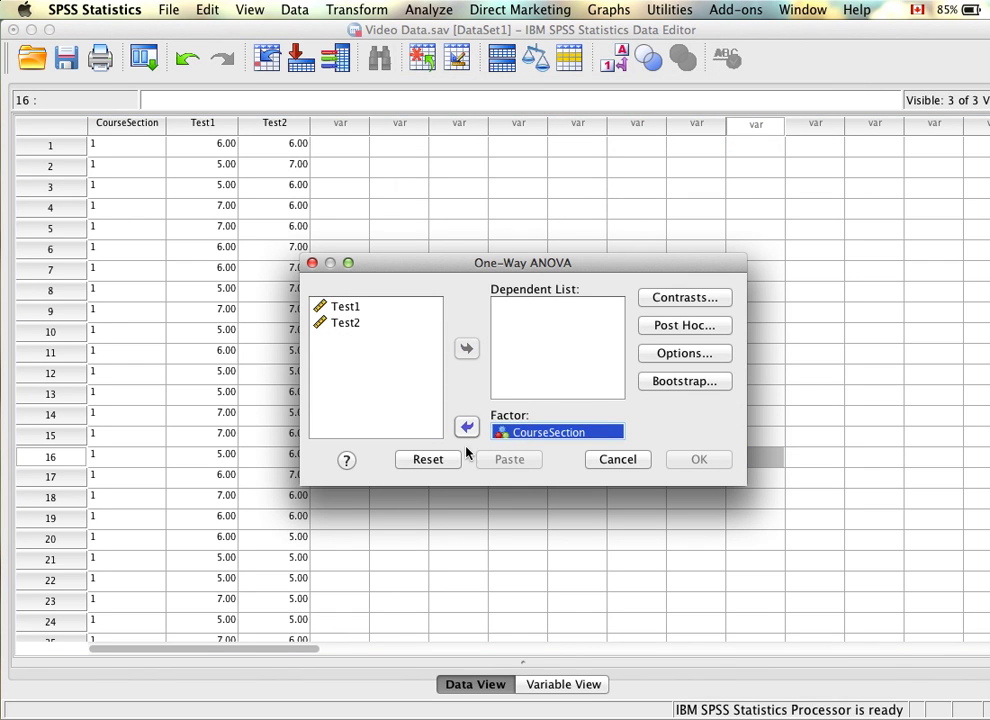
click(350, 307)
click(466, 348)
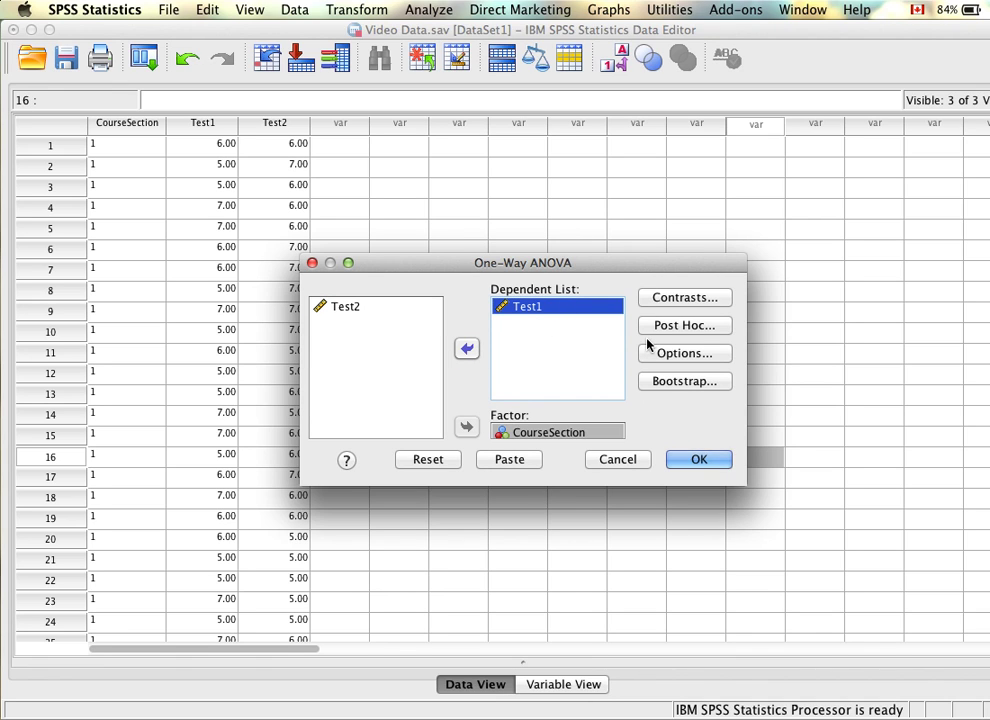
Step: Request descriptive statistics and the homogeneity of variance test for the Test1 ANOVA
click(685, 354)
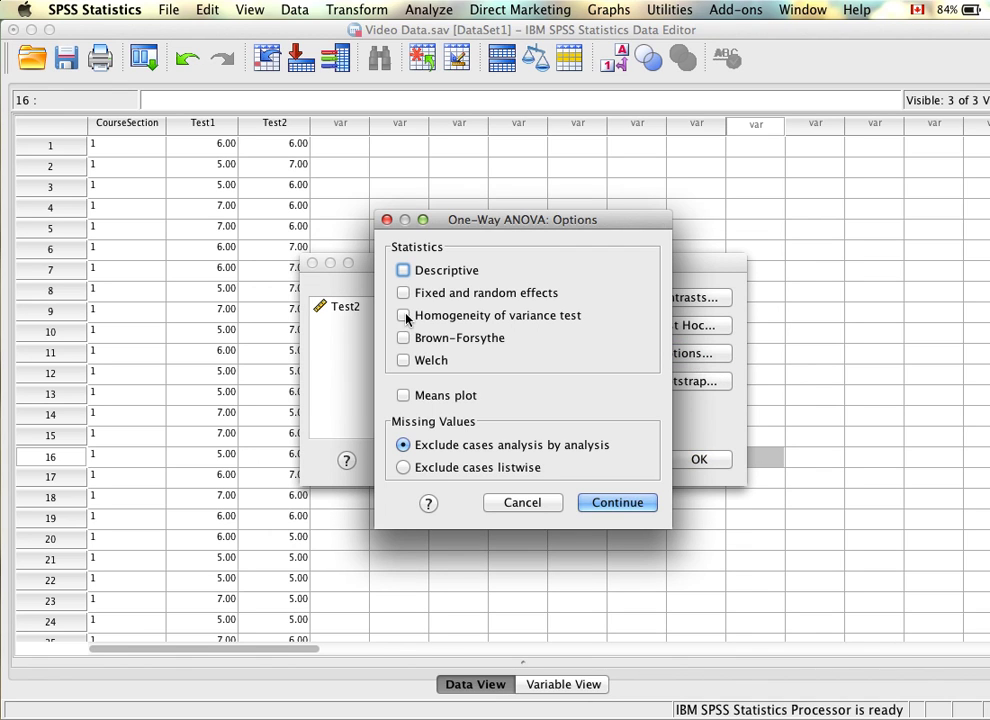
click(437, 274)
click(411, 314)
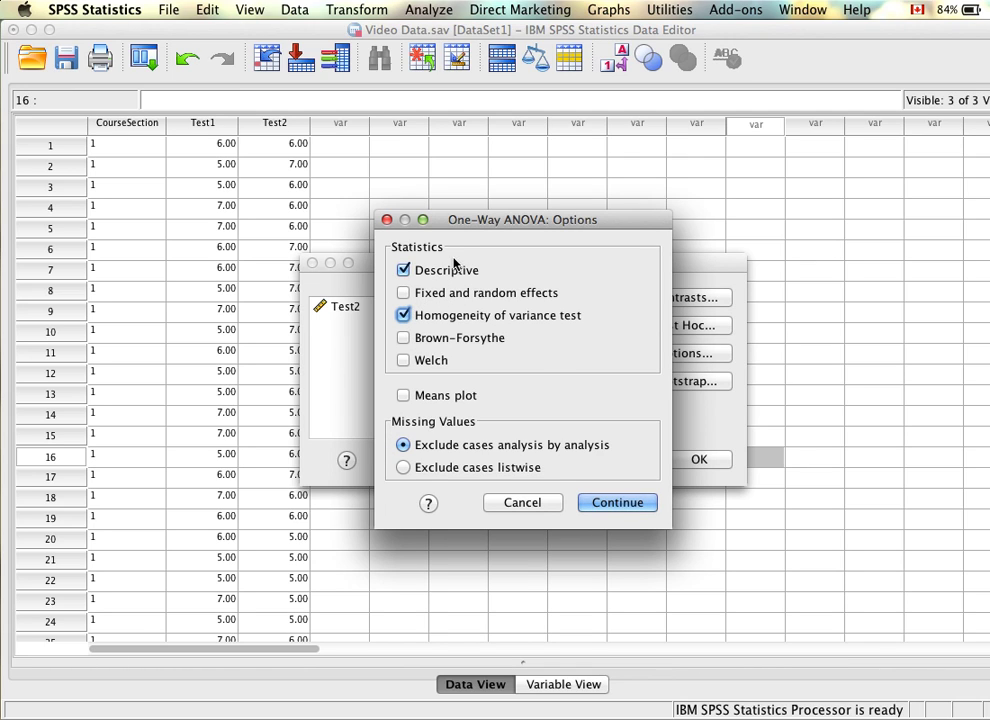
click(612, 503)
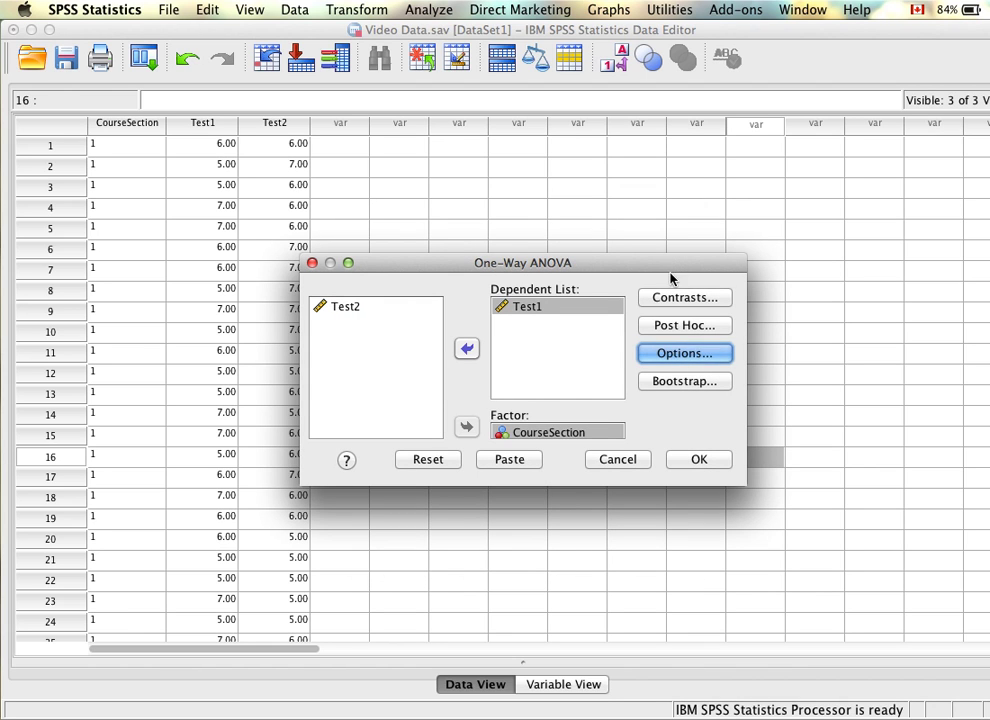
Step: Choose Scheffe as the equal-variances post hoc test for the Test1 ANOVA
click(694, 326)
drag(592, 213, 597, 180)
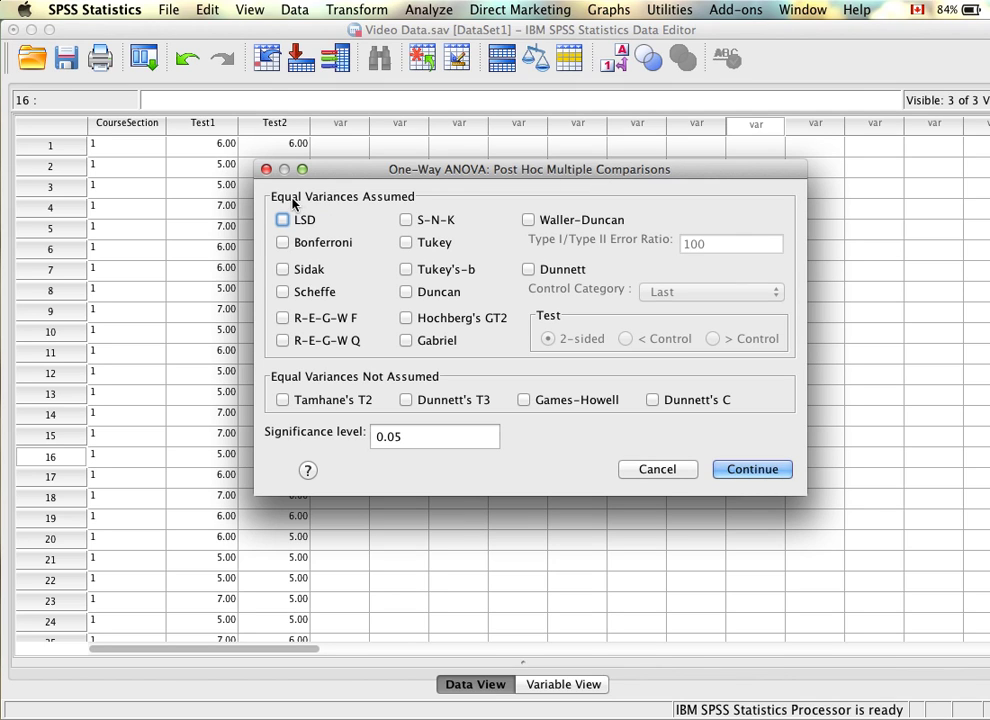
click(282, 291)
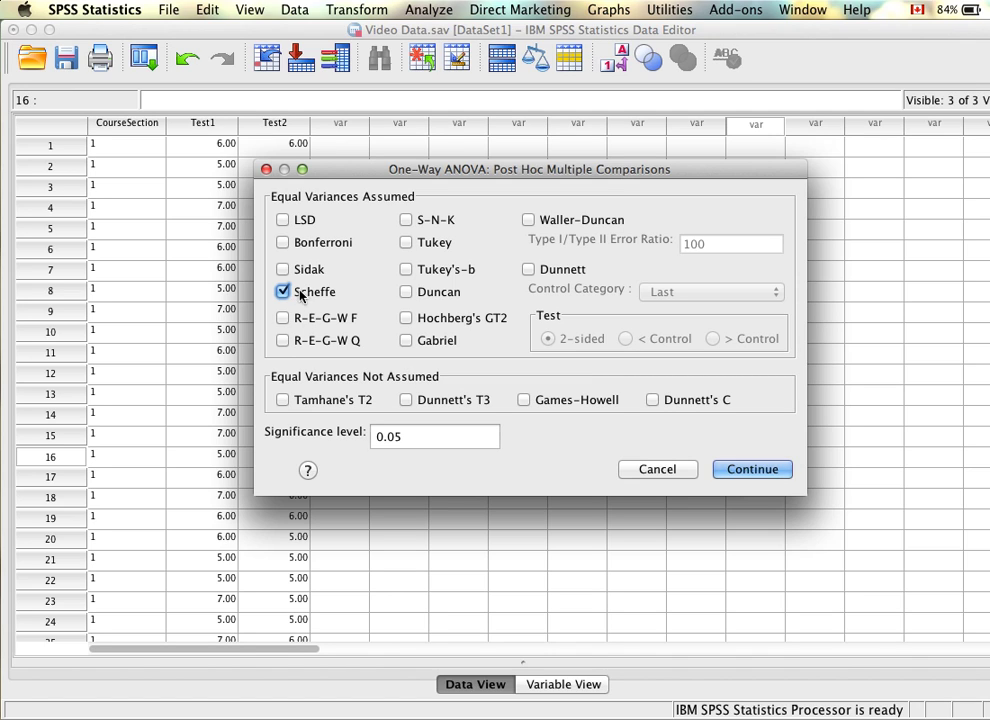
Step: Try a post hoc significance level of 0.01 and restore it to 0.05
click(407, 442)
key(BackSpace)
text(1)
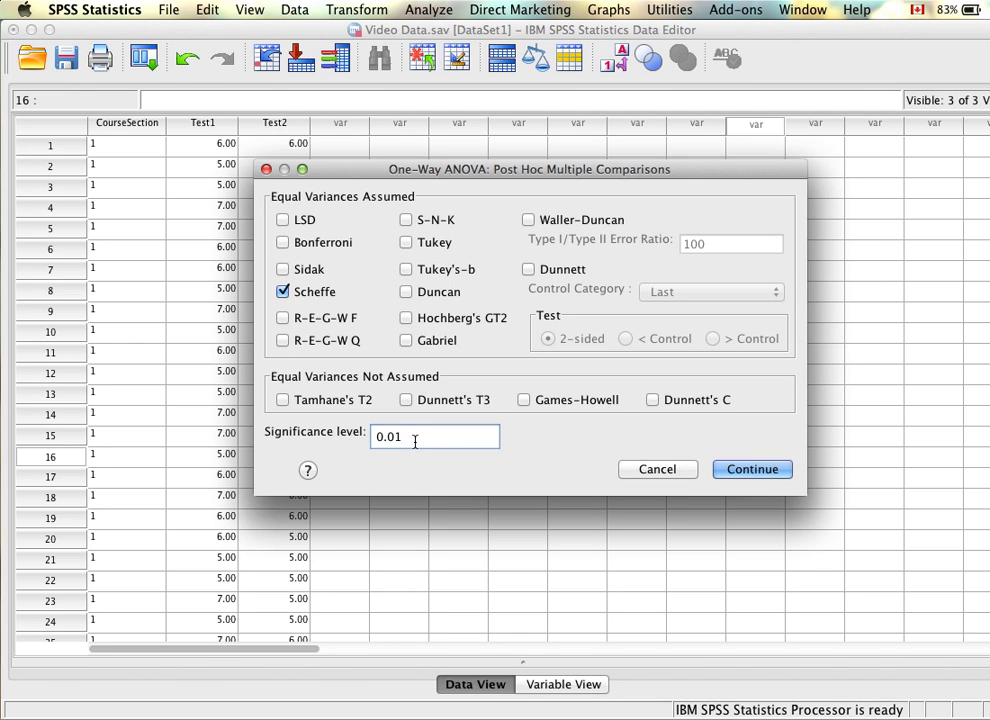
key(BackSpace)
text(5)
Step: Accept the post hoc settings and run the Test1 ANOVA
click(740, 472)
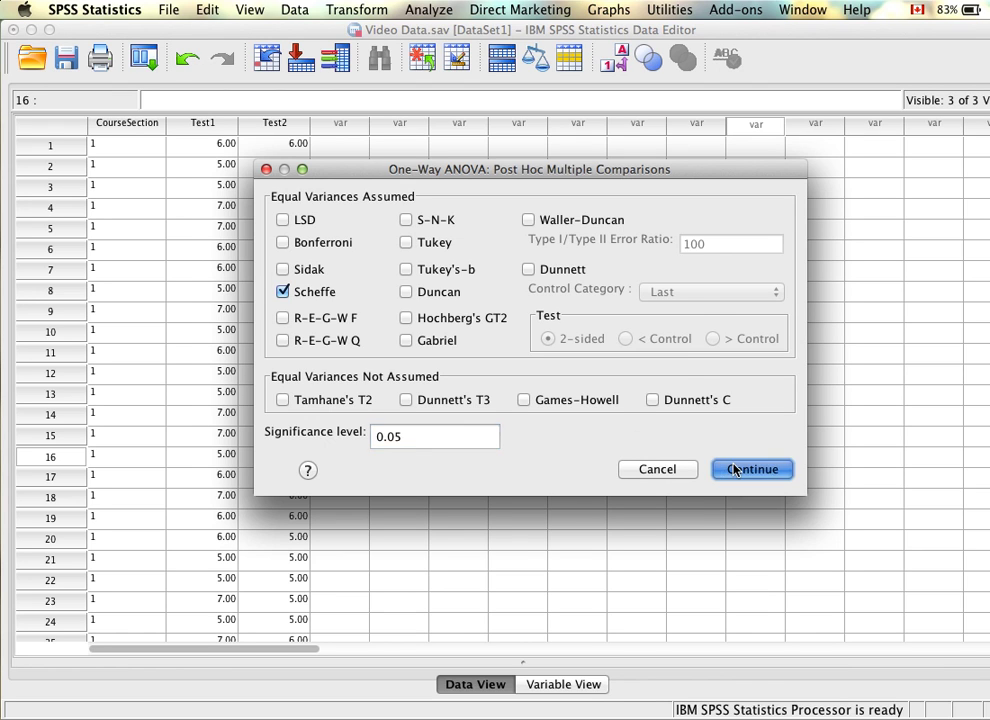
click(697, 461)
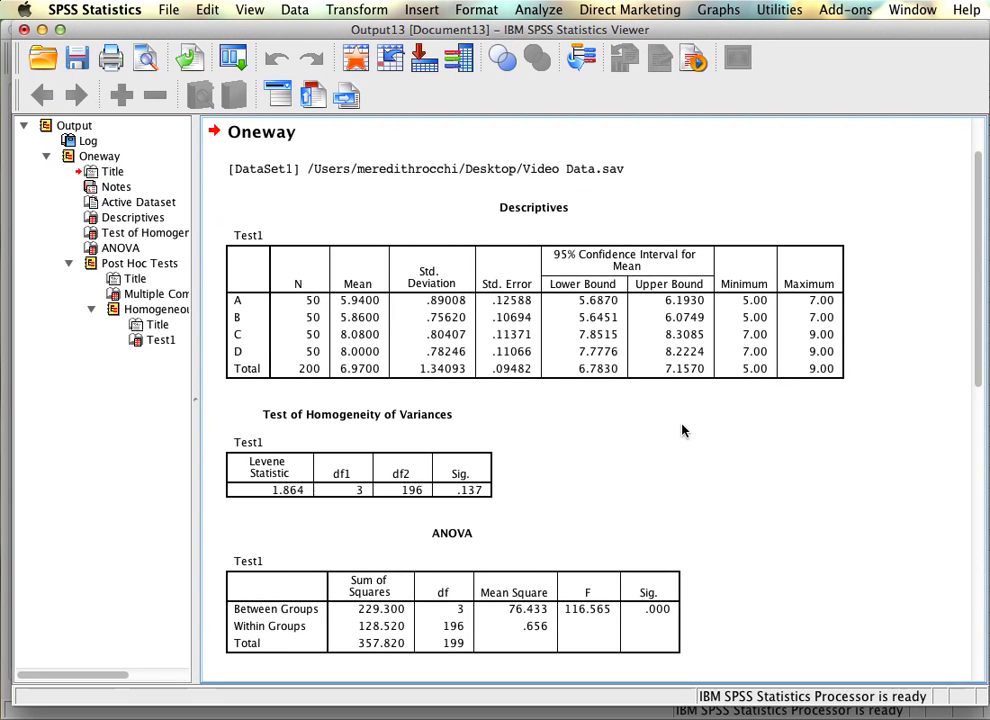
Step: Examine the Test1 Descriptives, the Levene test's significance and the F test's significance in the ANOVA table
click(570, 235)
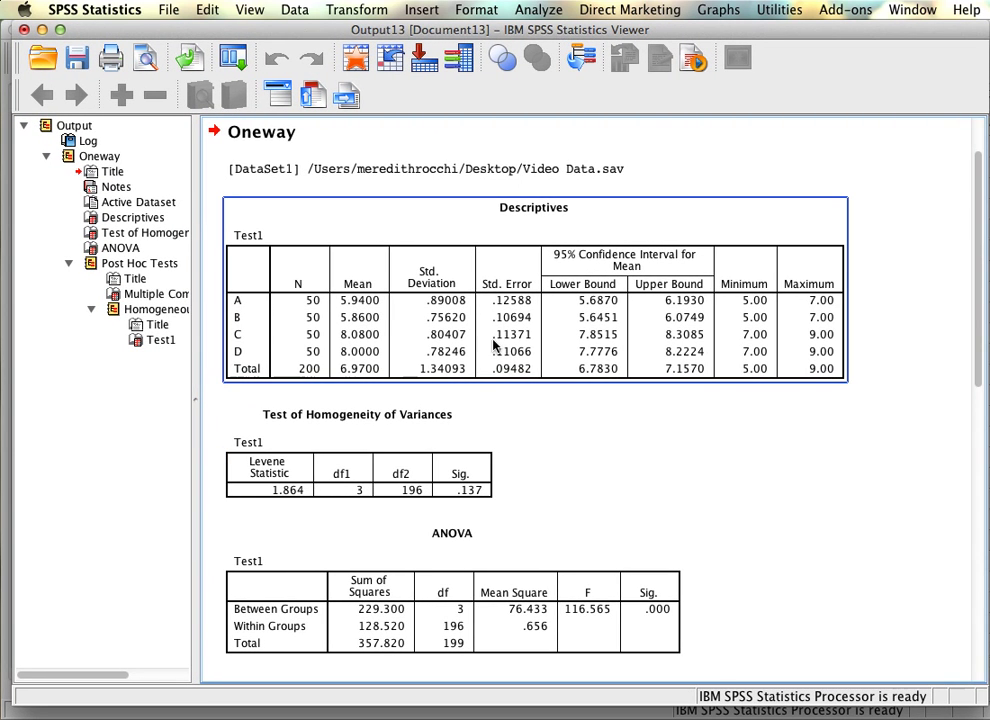
click(366, 494)
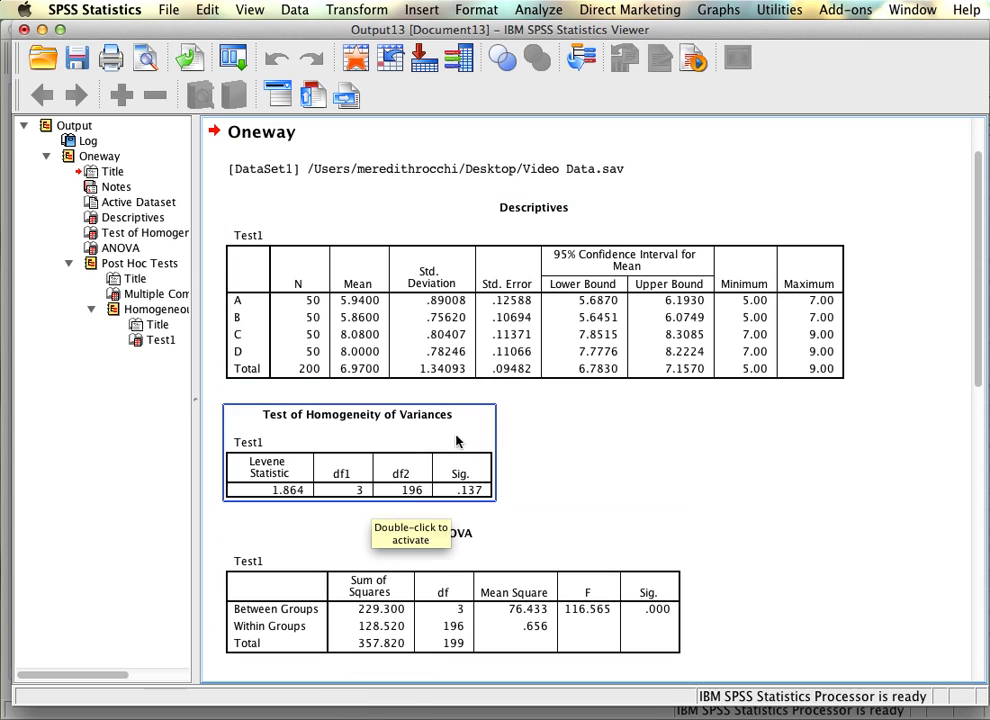
click(538, 483)
click(487, 430)
click(656, 453)
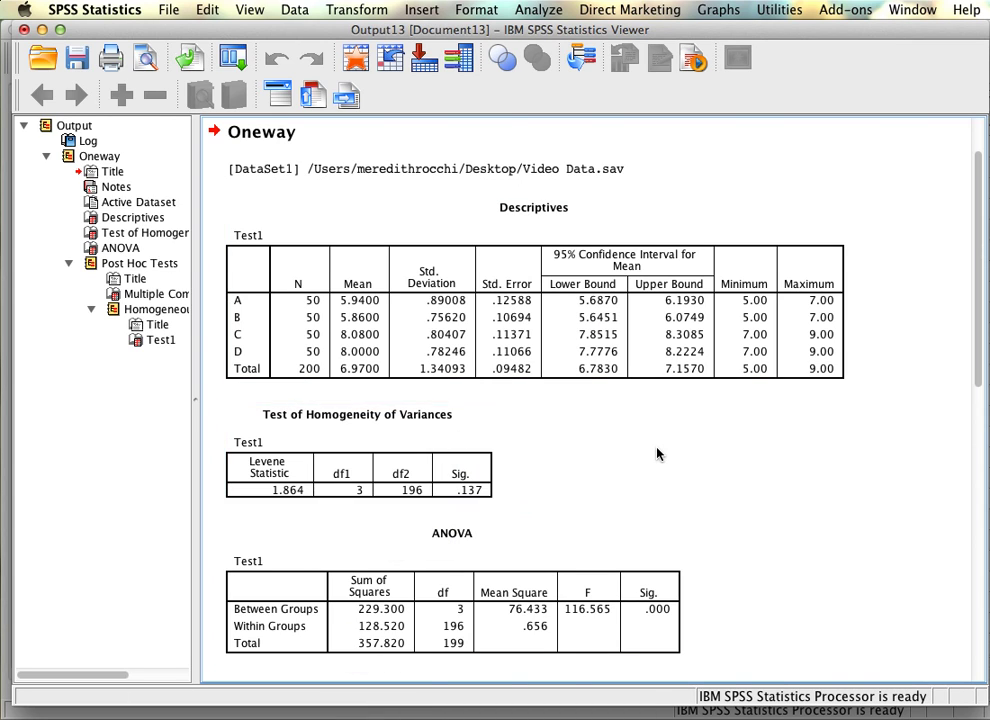
scroll(656, 453, down, 2)
click(656, 453)
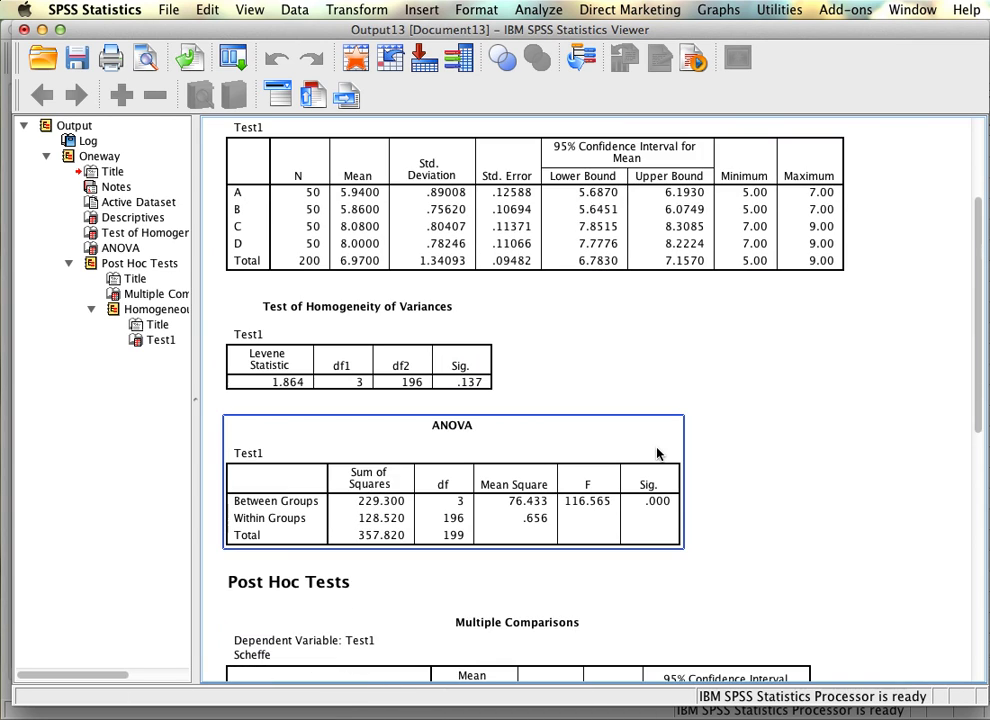
click(686, 520)
click(663, 513)
Step: Examine the Scheffe Multiple Comparisons for significant differences between course sections and check them against the section means in Descriptives
click(725, 557)
click(742, 665)
click(718, 447)
scroll(718, 447, down, 10)
click(718, 447)
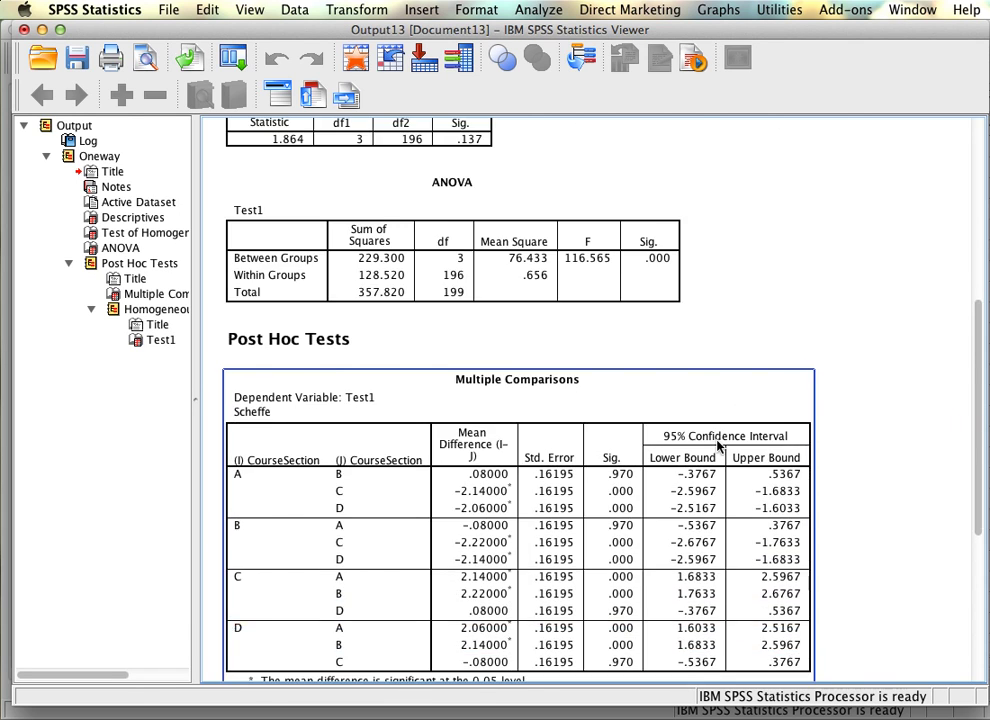
scroll(718, 447, up, 1)
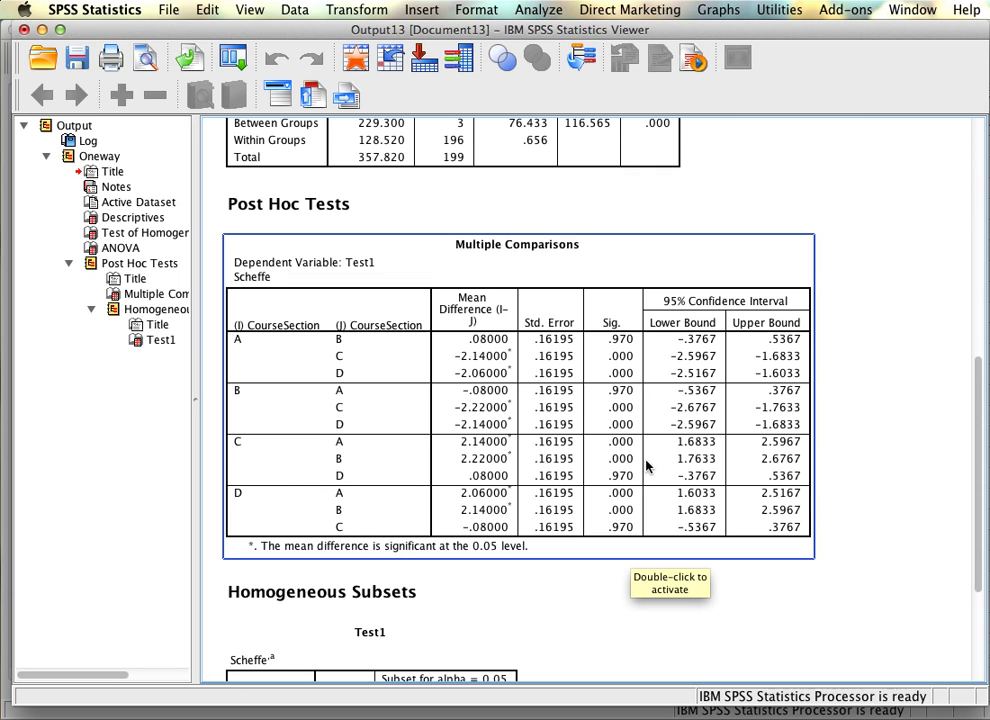
scroll(646, 465, up, 10)
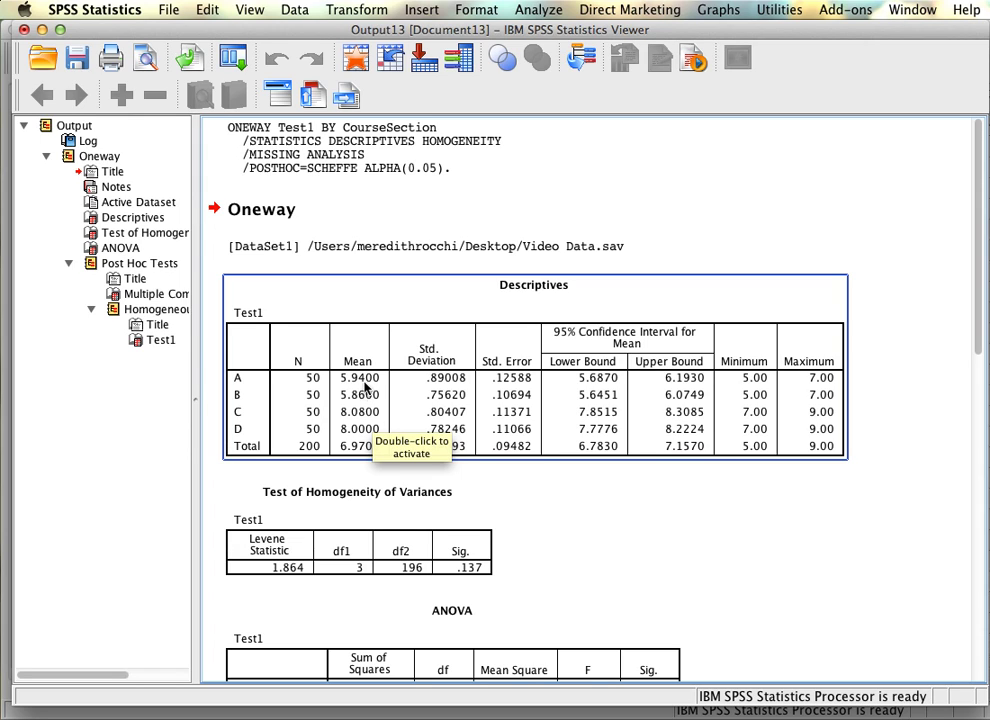
click(690, 560)
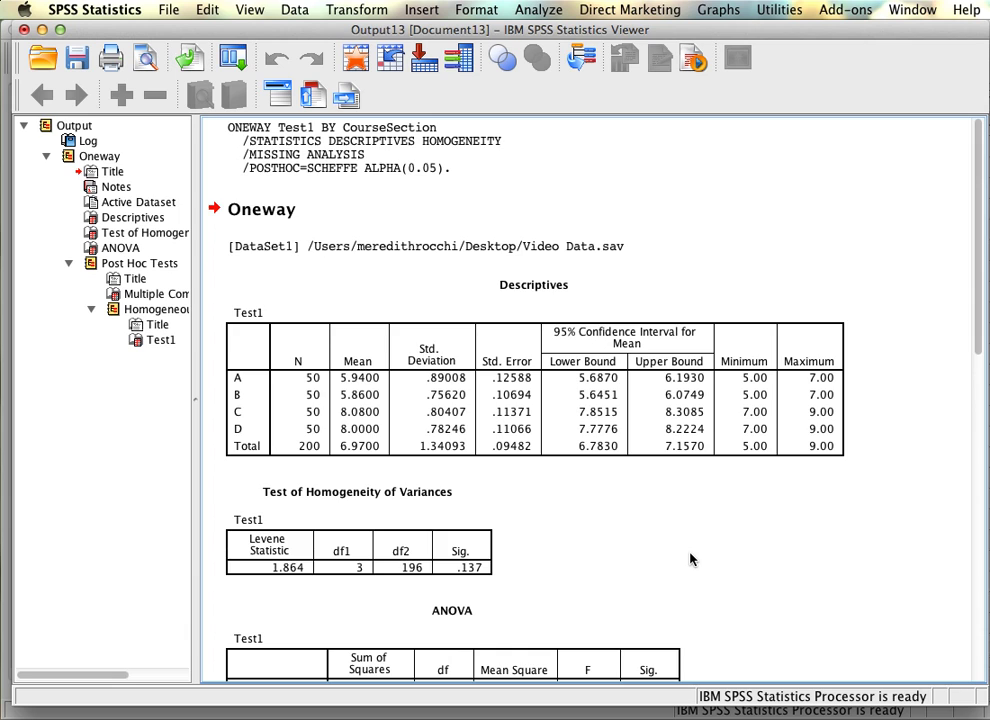
Step: Examine the Homogeneous Subsets table to see how the course sections group by their Test1 means
scroll(690, 559, down, 15)
click(405, 473)
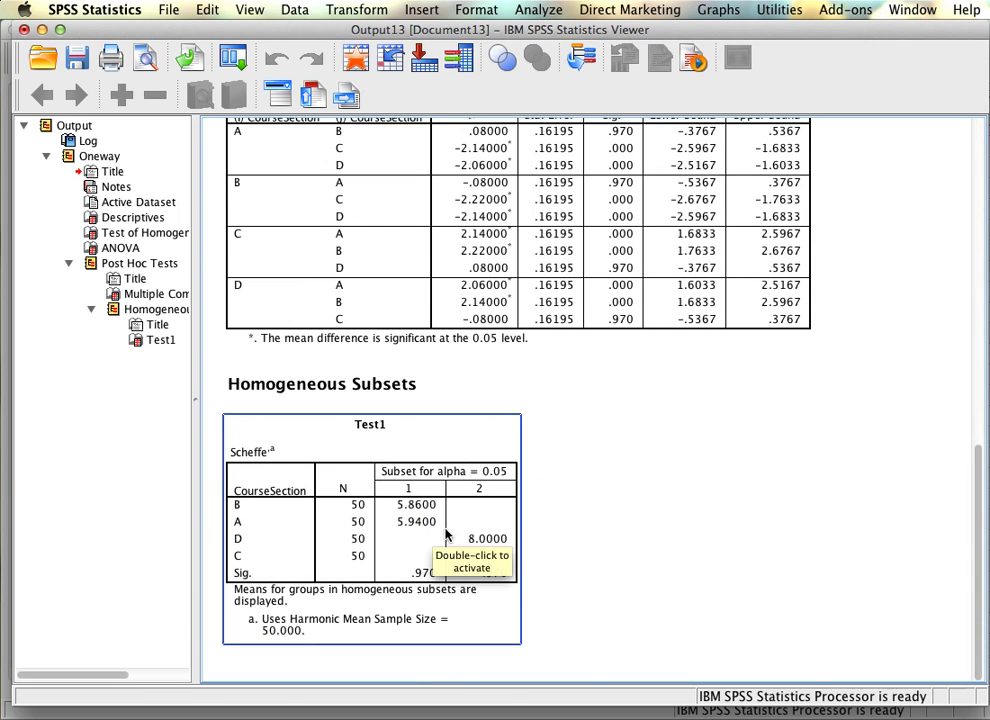
click(625, 578)
click(435, 522)
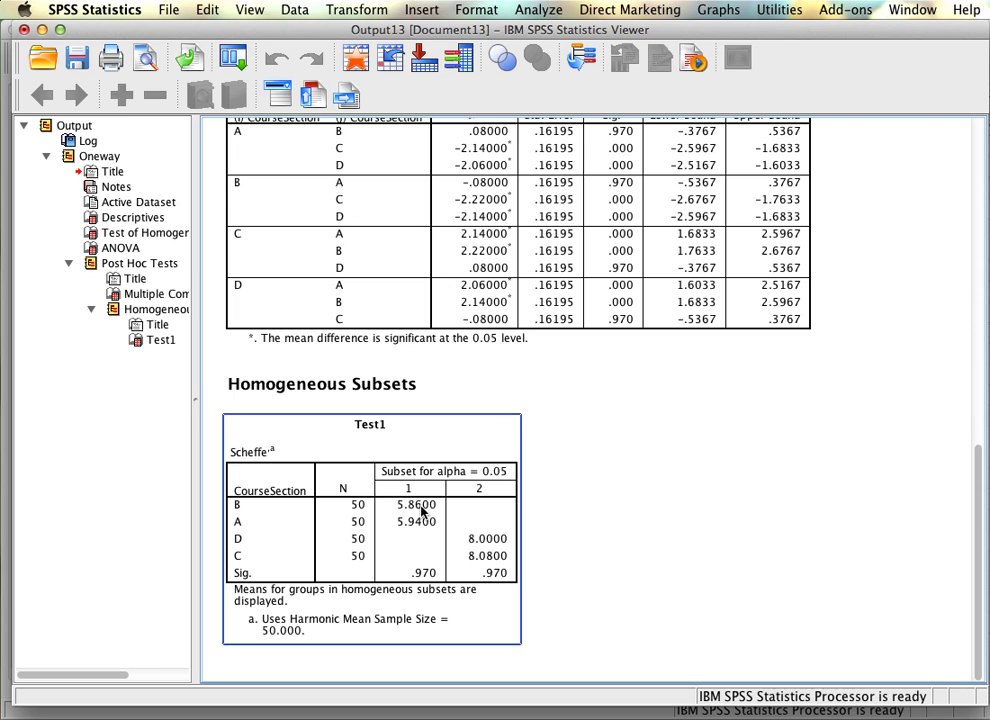
click(530, 552)
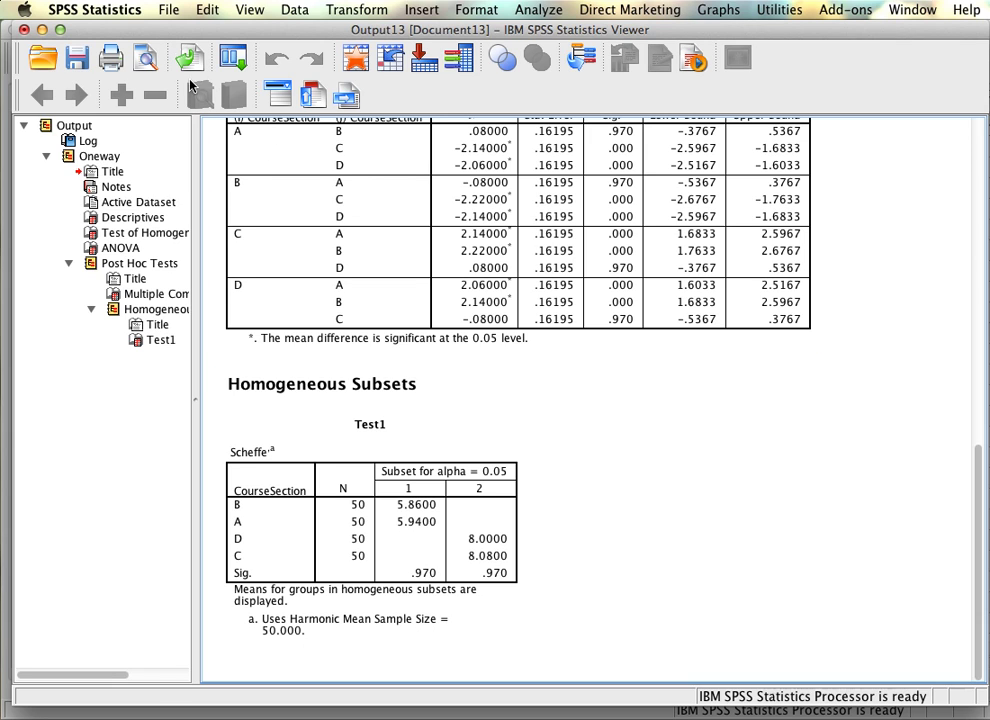
Step: Close the Test1 output and replace Test1 with Test2 as the One-Way ANOVA's dependent variable, keeping CourseSection as the factor
click(24, 29)
click(630, 404)
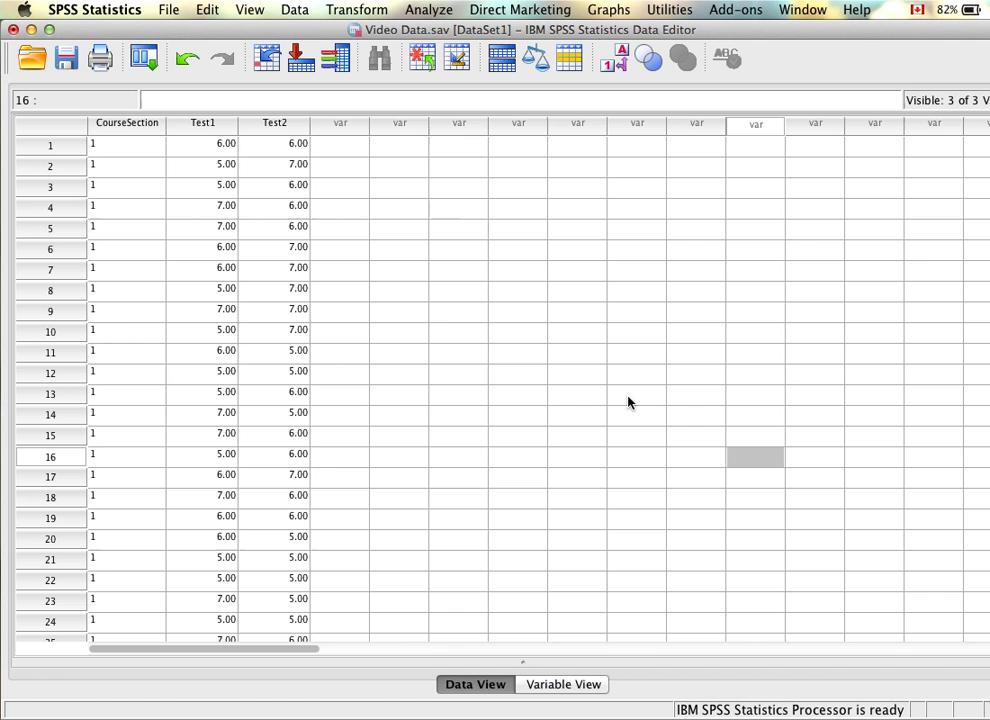
click(420, 10)
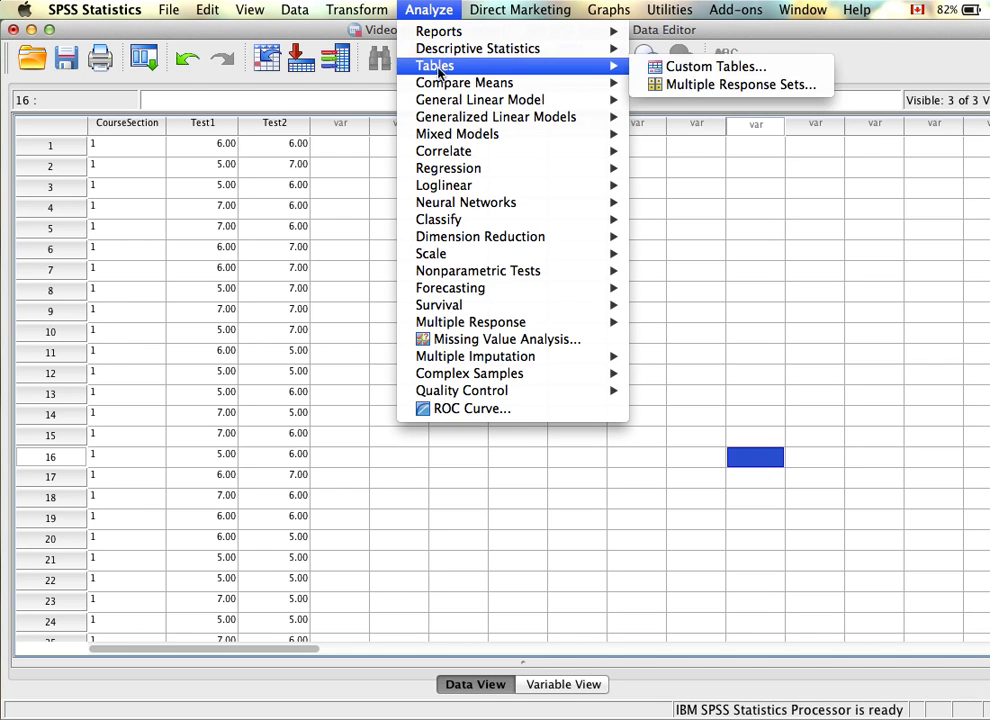
mouse_move(453, 88)
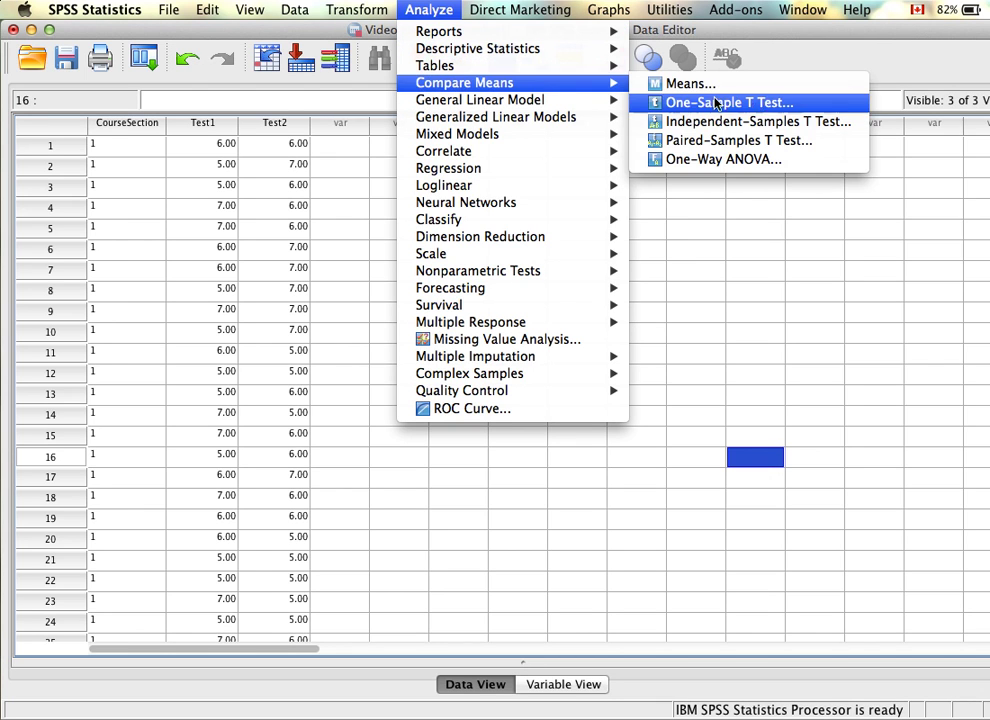
click(740, 160)
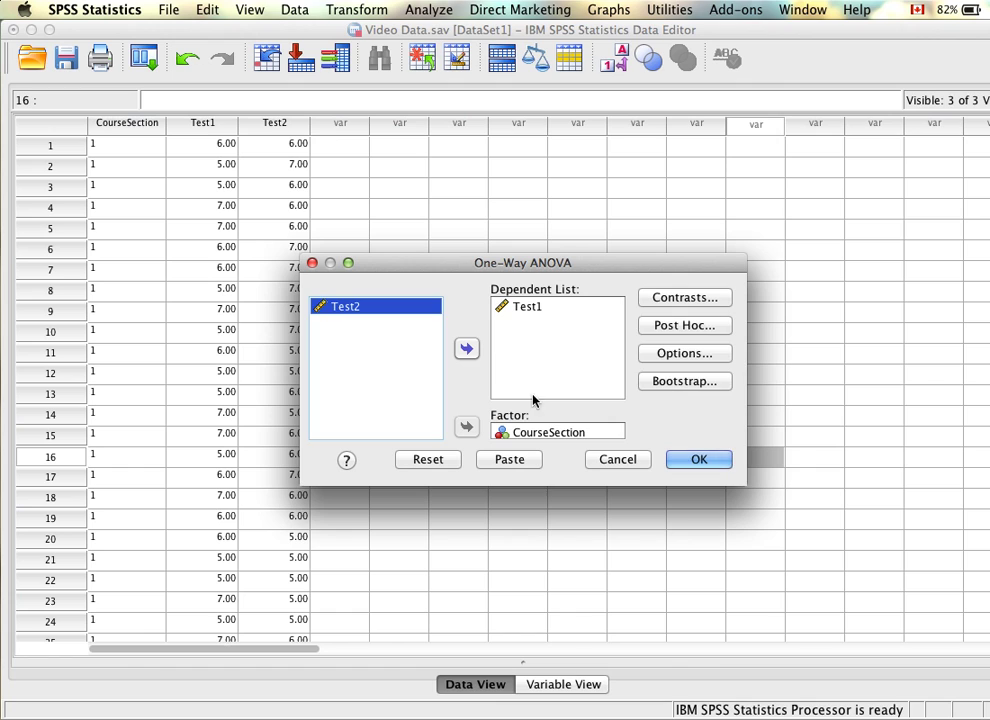
click(530, 307)
click(462, 348)
click(362, 323)
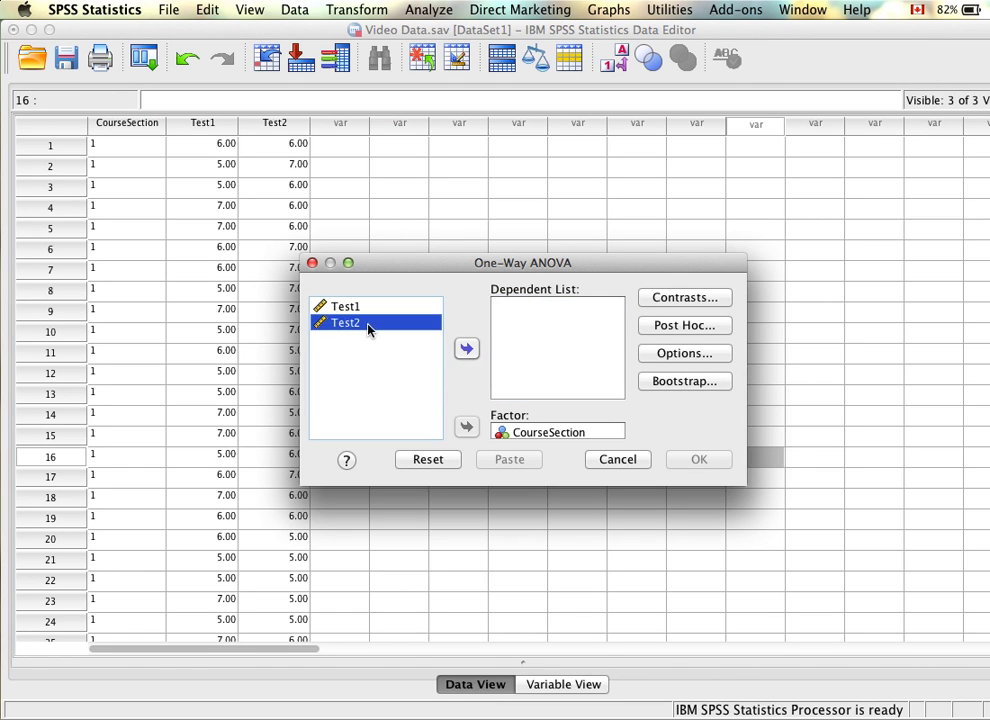
click(466, 348)
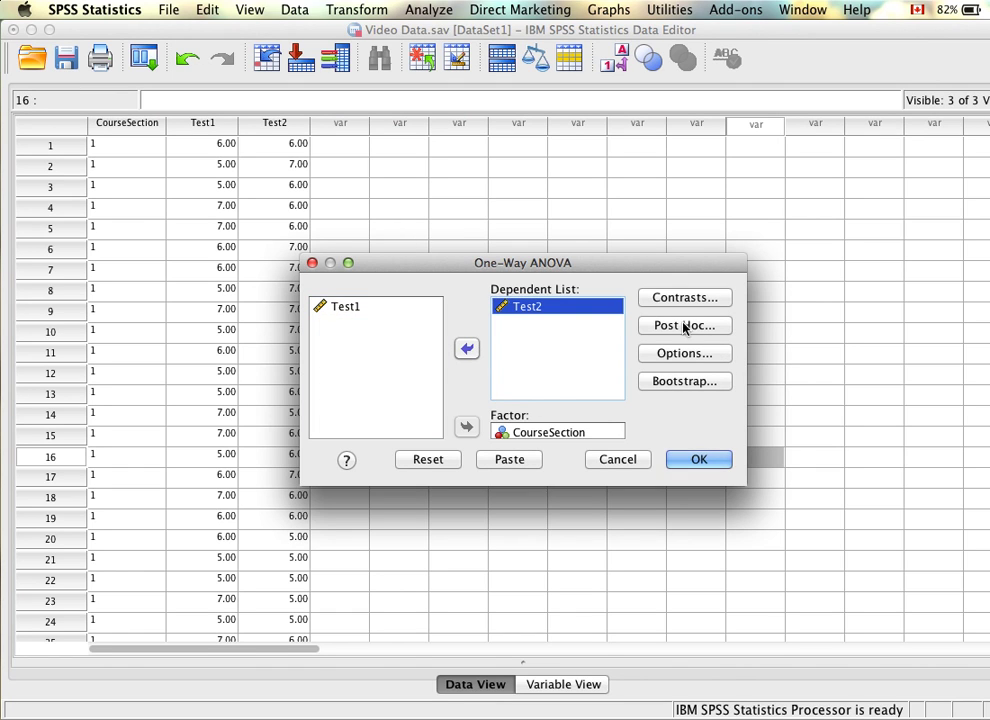
Step: Add the Welch test to the One-Way ANOVA options, keeping Descriptive and the Homogeneity of variance test selected
click(685, 353)
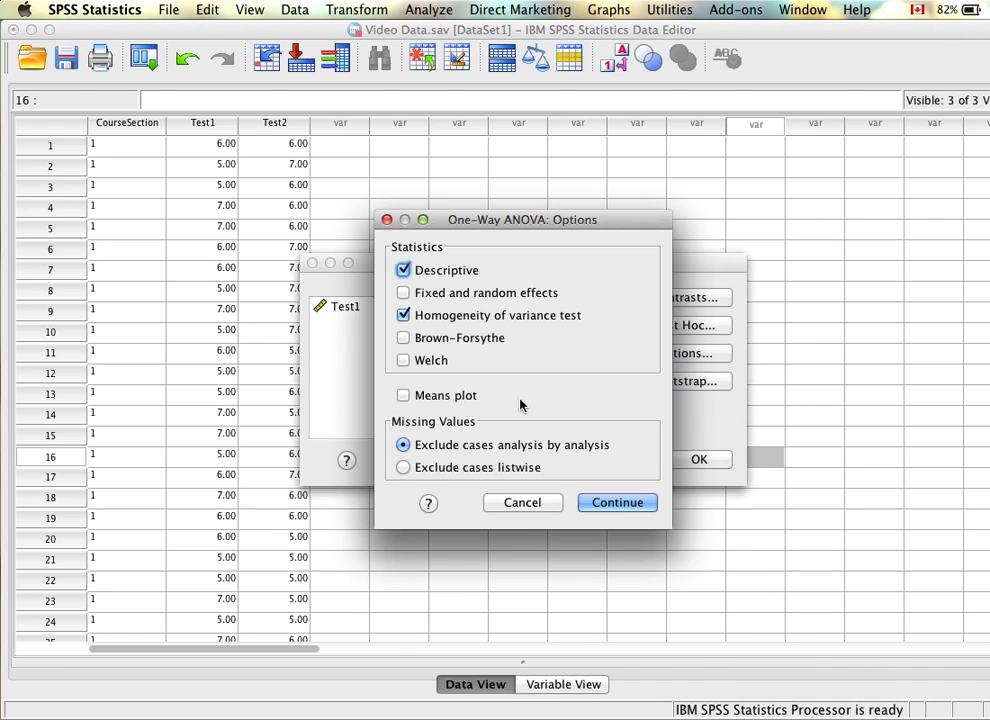
click(422, 361)
click(631, 502)
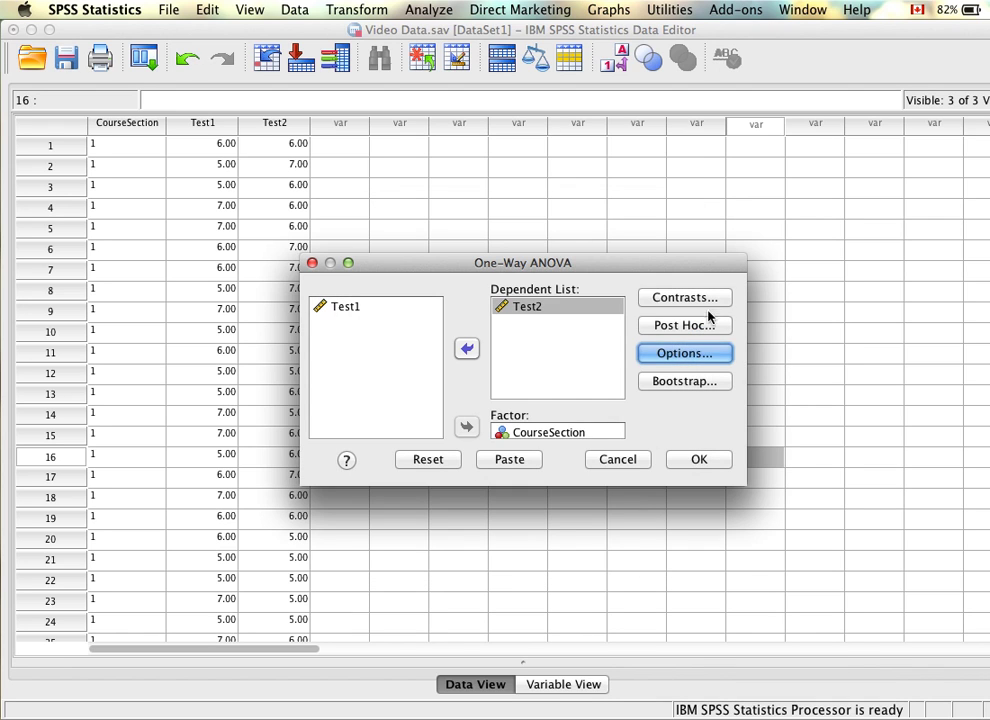
Step: Replace Scheffe with Games-Howell as the post hoc test and run the One-Way ANOVA for Test2
click(700, 327)
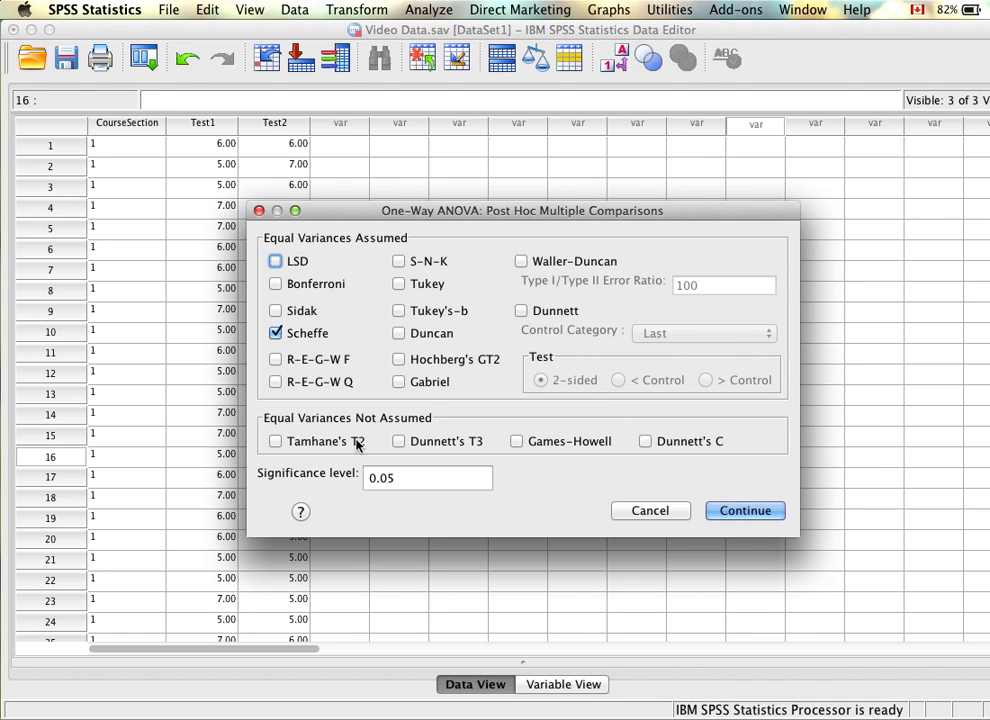
click(268, 336)
click(520, 441)
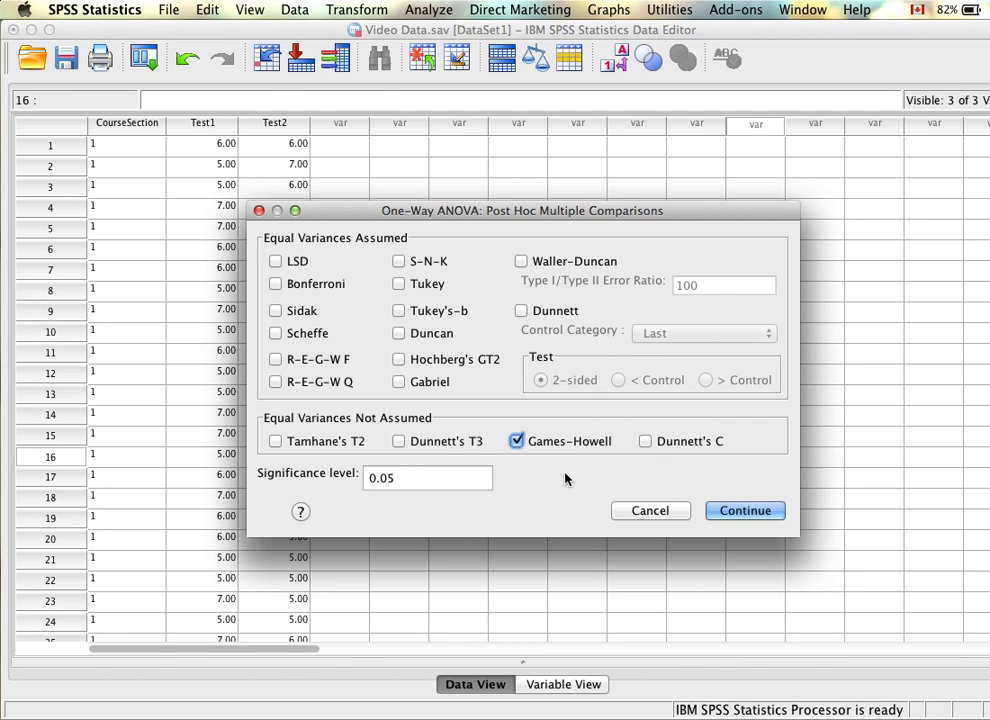
click(514, 434)
click(776, 510)
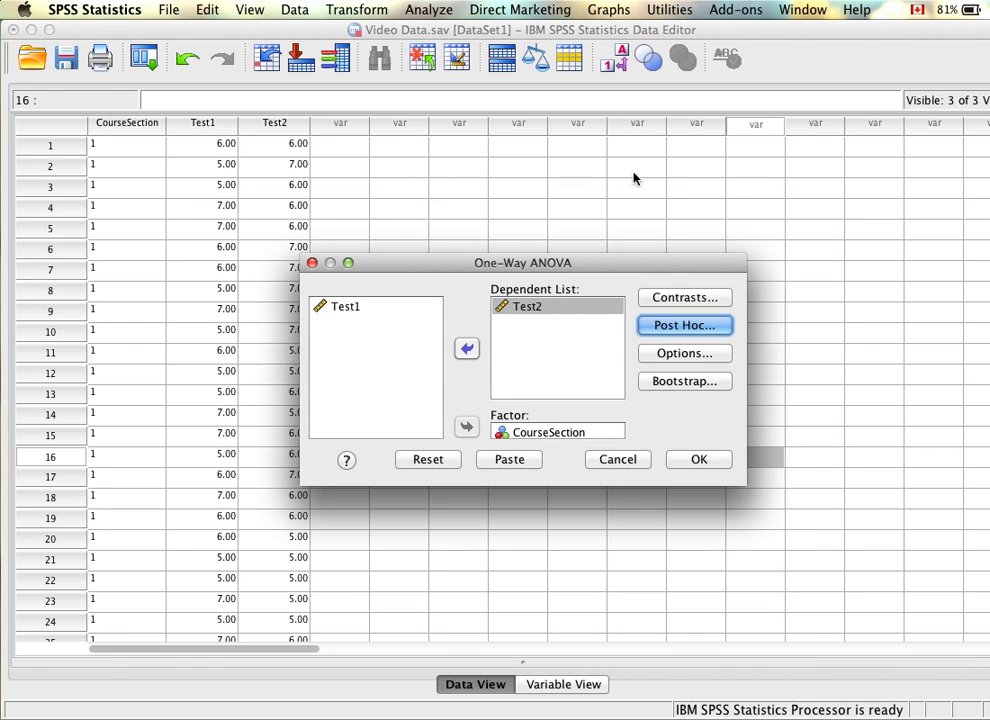
drag(580, 272, 568, 206)
click(677, 395)
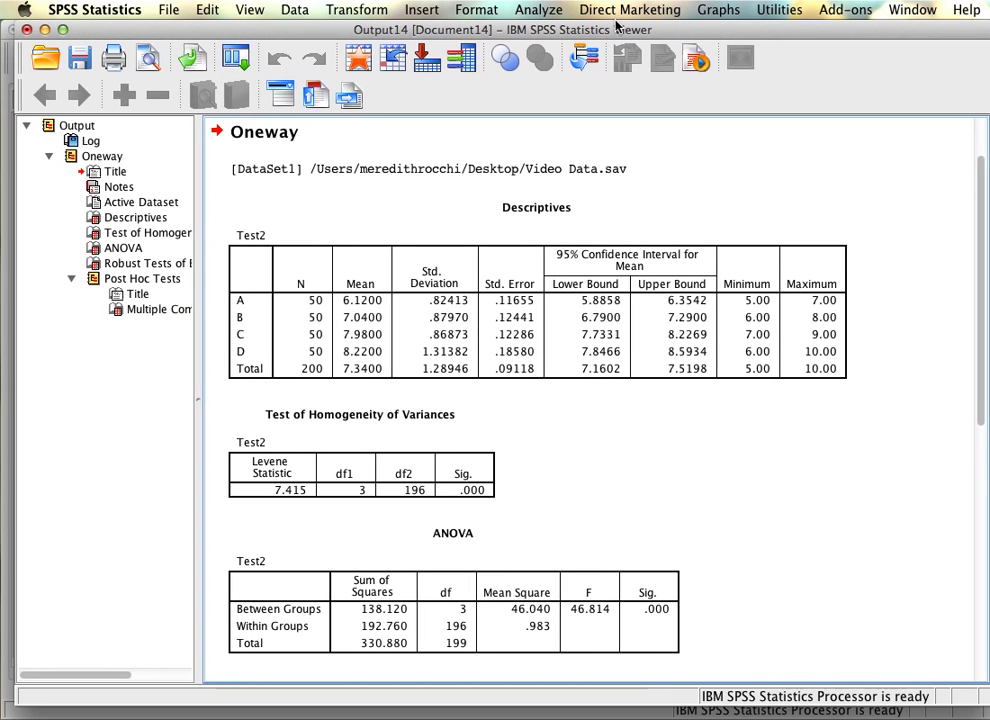
Step: Examine the Test2 Descriptives, the significance of the Levene test, and the ANOVA and Welch results
click(282, 336)
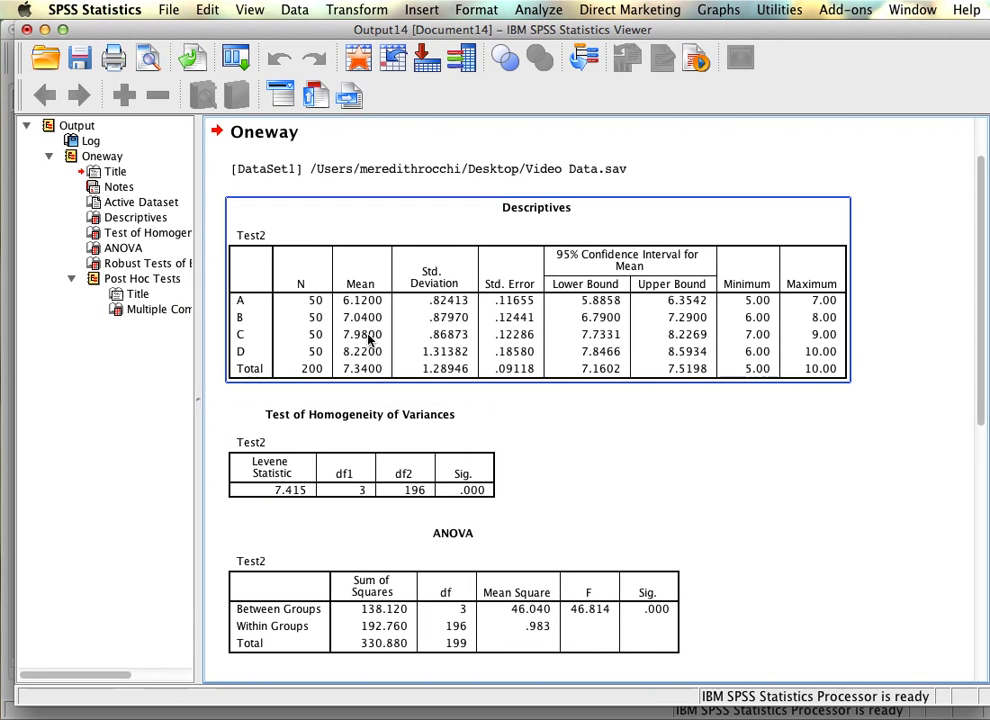
click(444, 474)
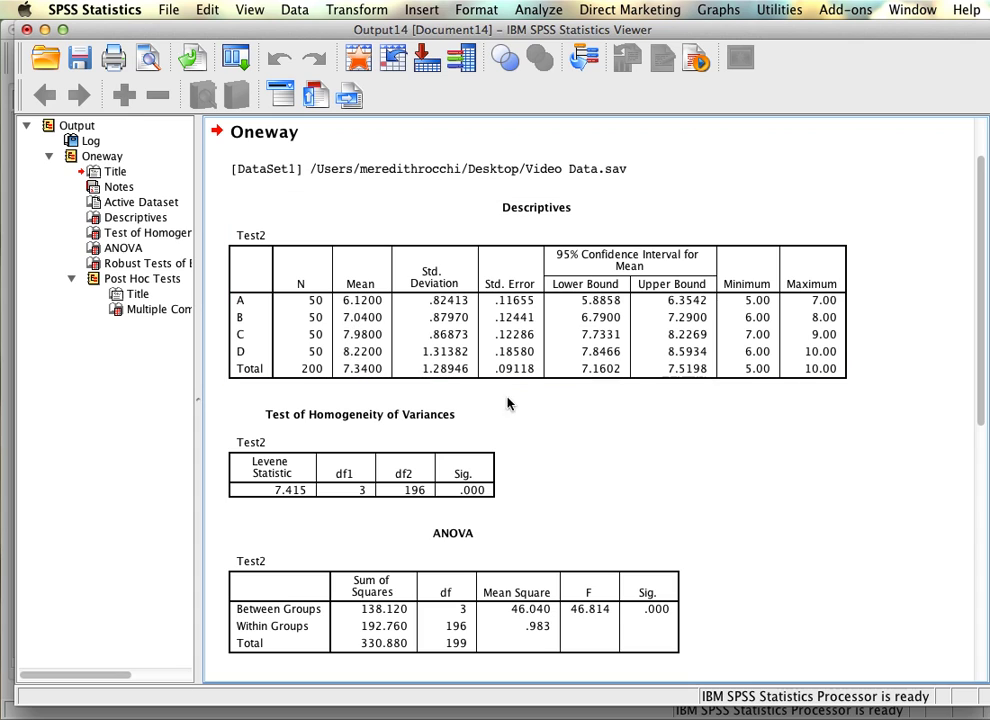
scroll(476, 496, down, 2)
click(476, 496)
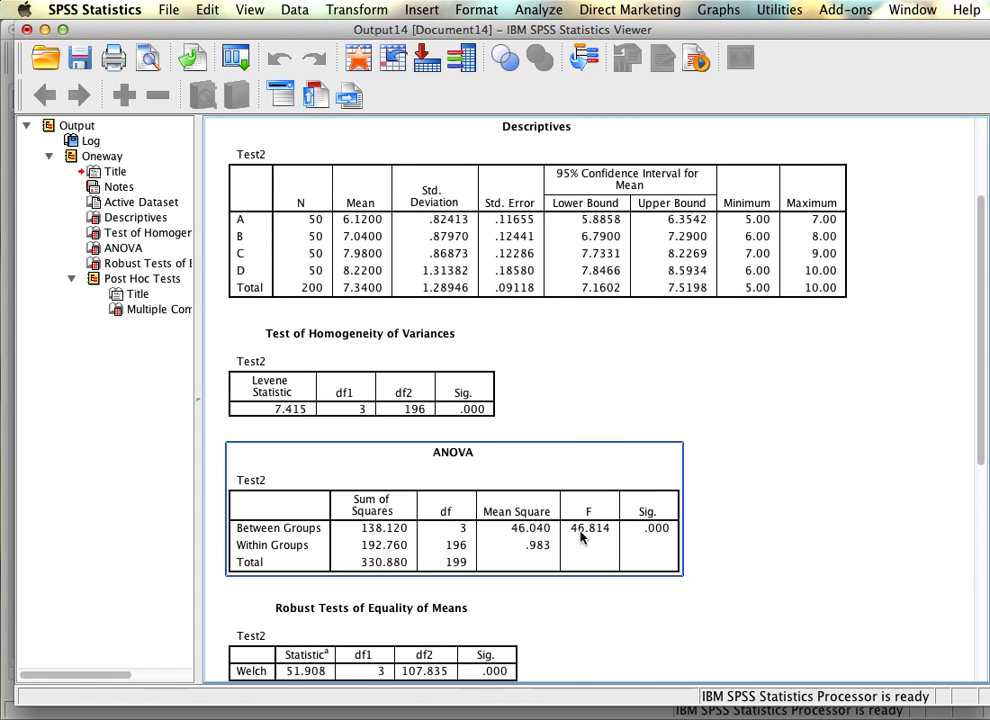
scroll(600, 533, down, 4)
click(370, 577)
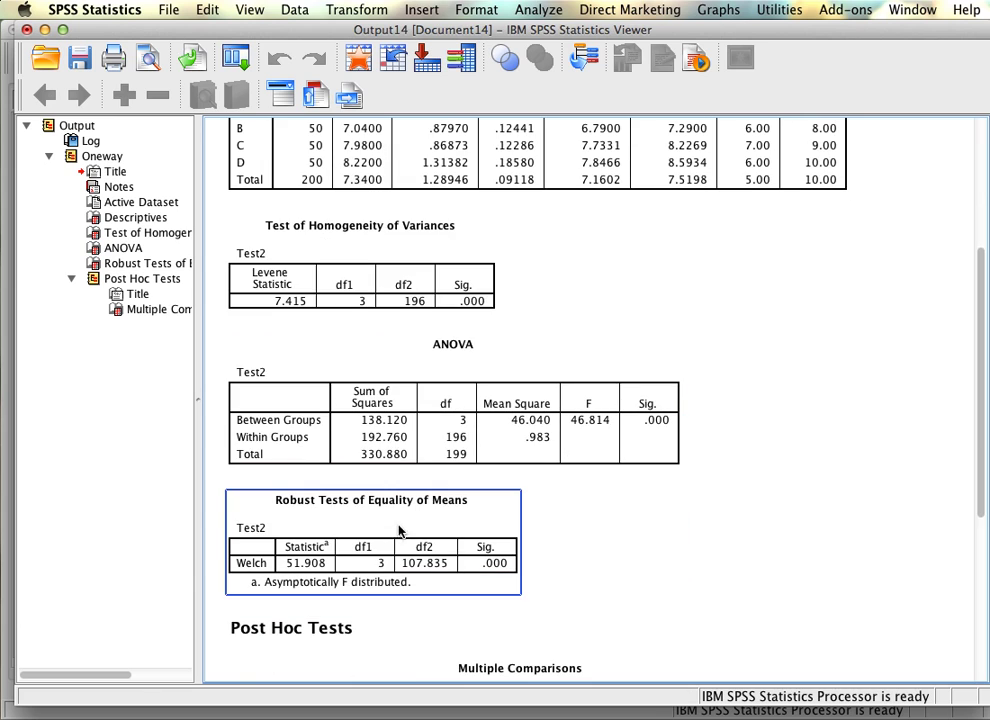
Step: Examine the Games-Howell Multiple Comparisons for significant differences between course sections and check them against the Test2 means in Descriptives
scroll(440, 584, down, 10)
click(443, 587)
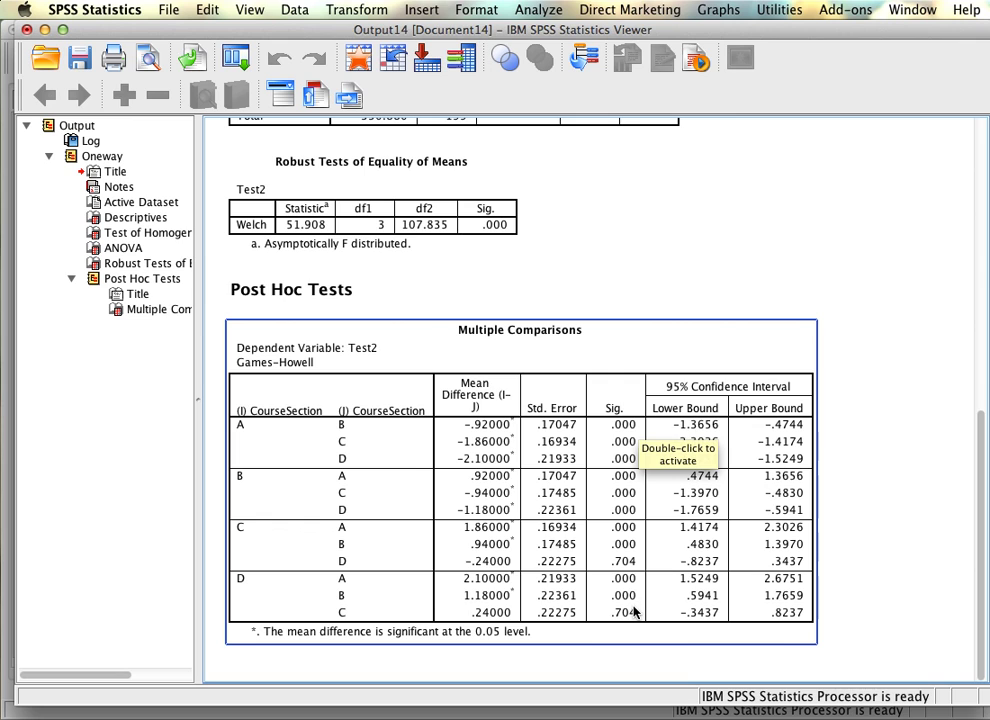
scroll(640, 300, up, 15)
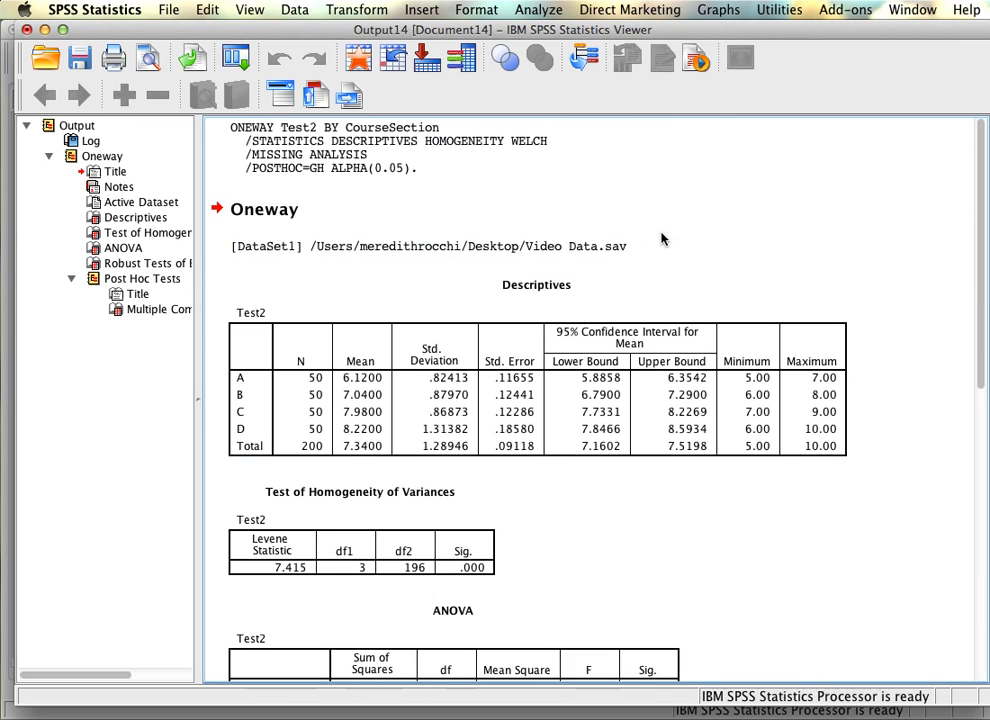
click(418, 450)
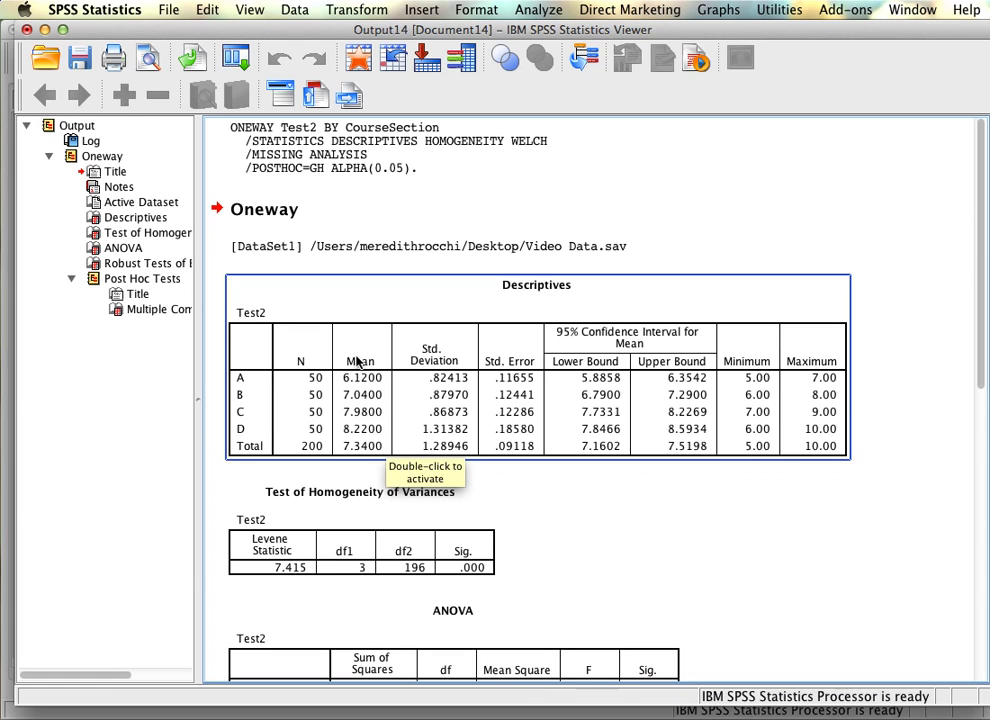
scroll(798, 595, down, 12)
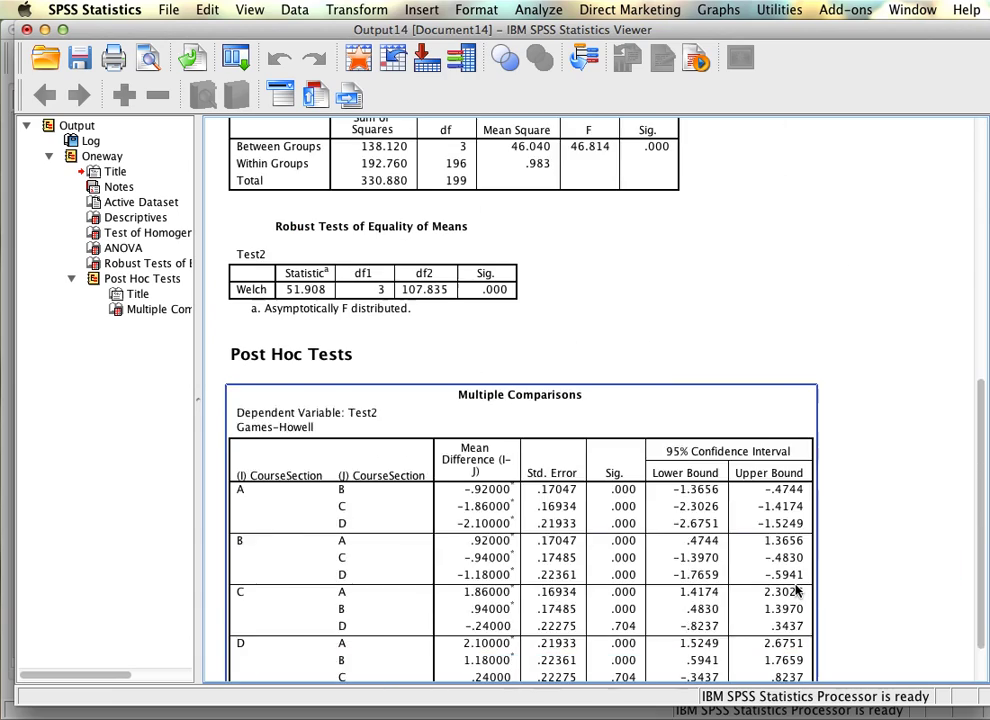
scroll(798, 595, up, 15)
scroll(798, 595, down, 15)
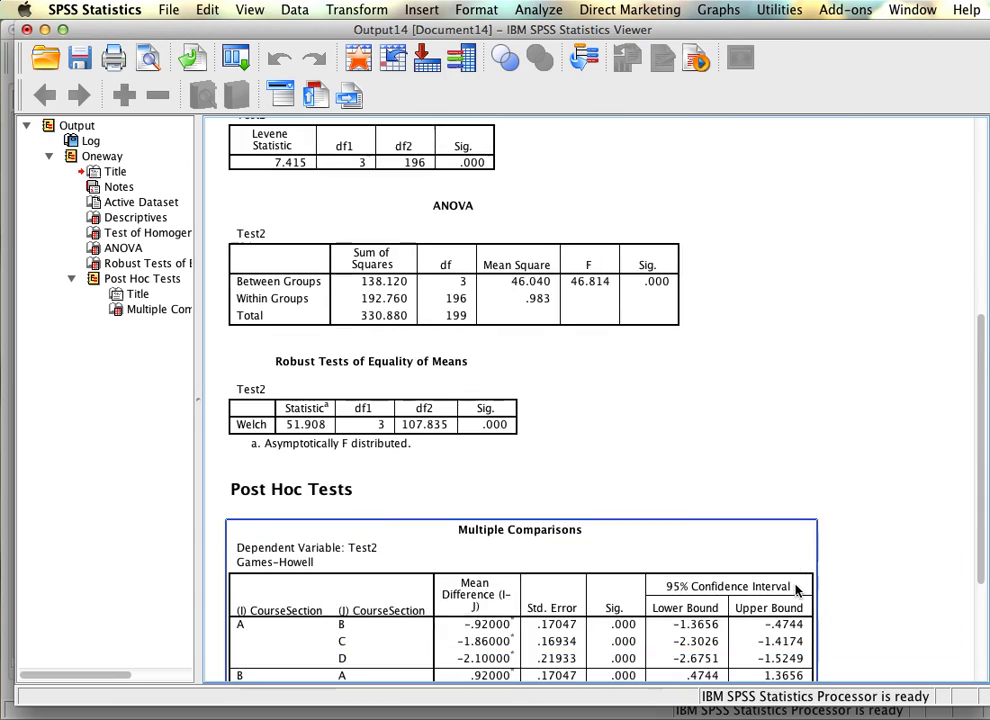
scroll(798, 592, up, 15)
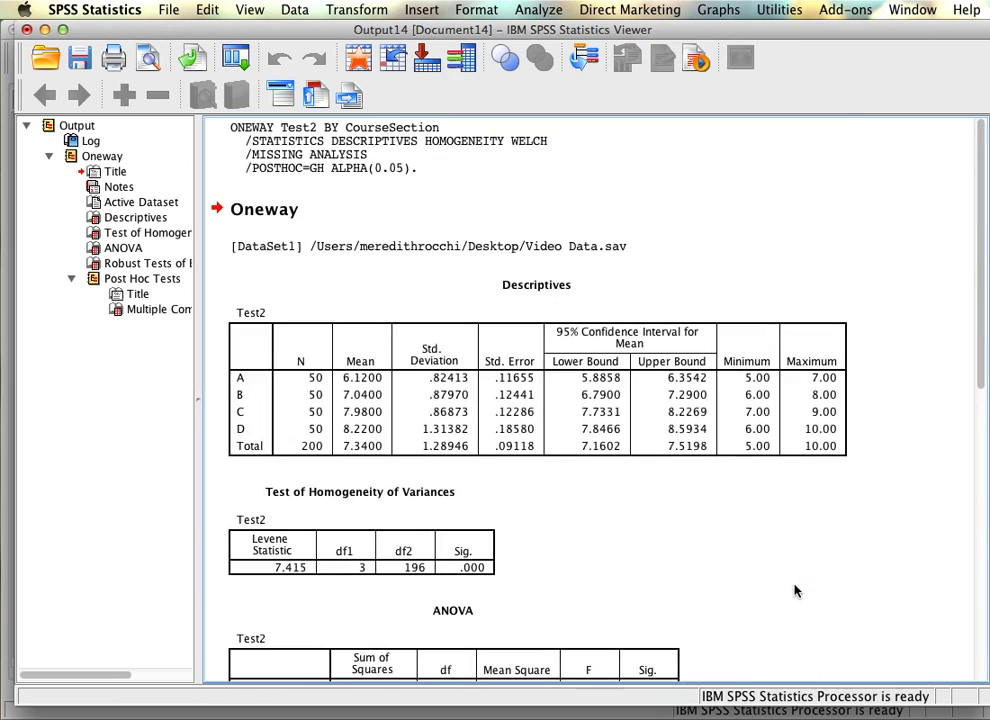